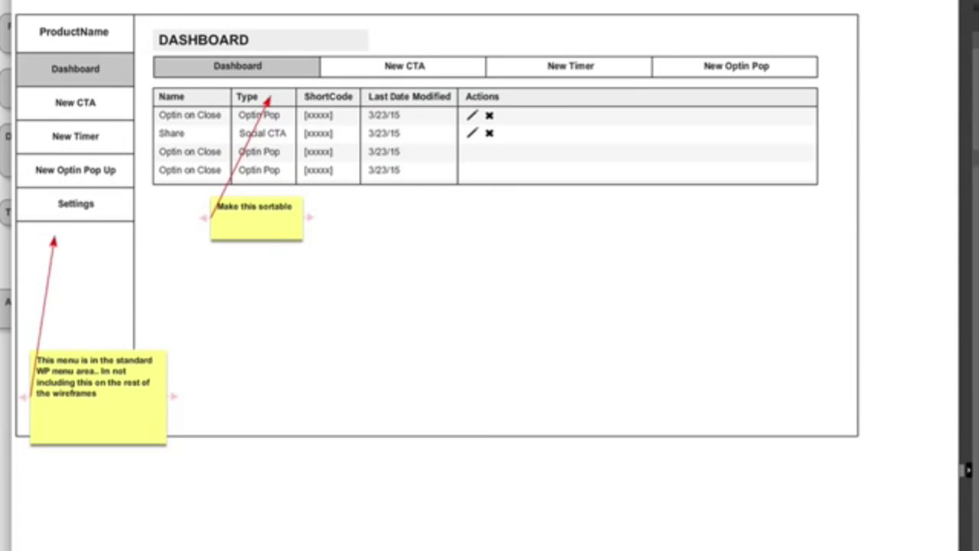
Step: Page forward through the New CTA Email and Sales wireframes to the Author page
key("Right")
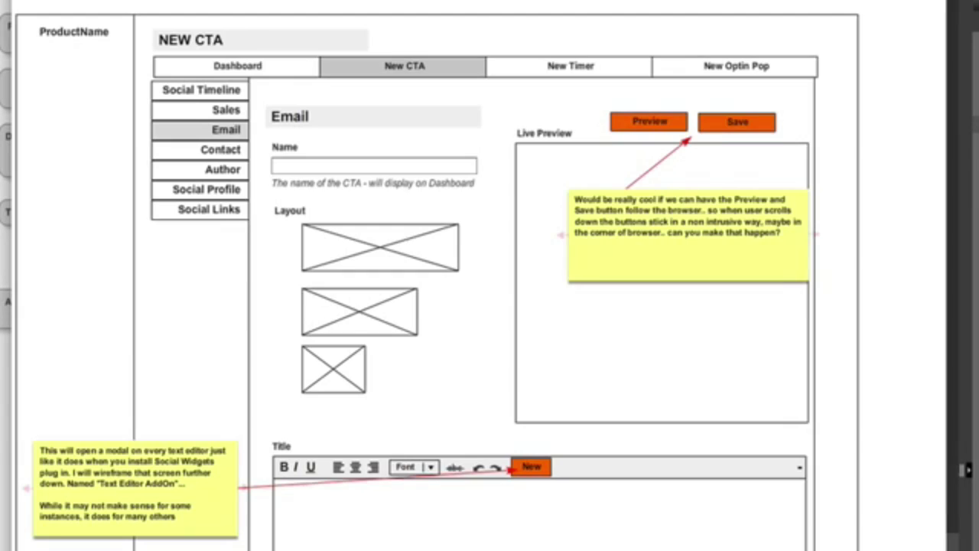
key("Right")
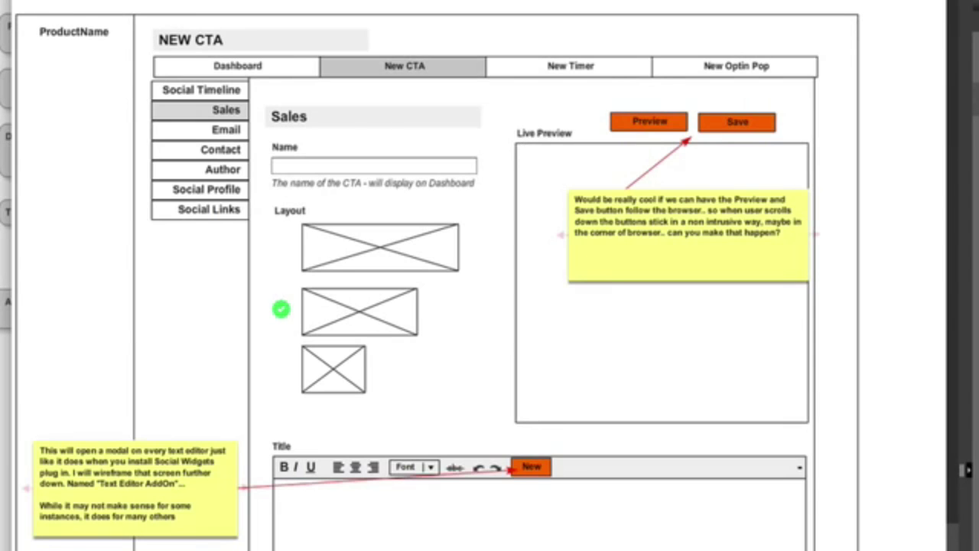
key("Right")
key("Right")
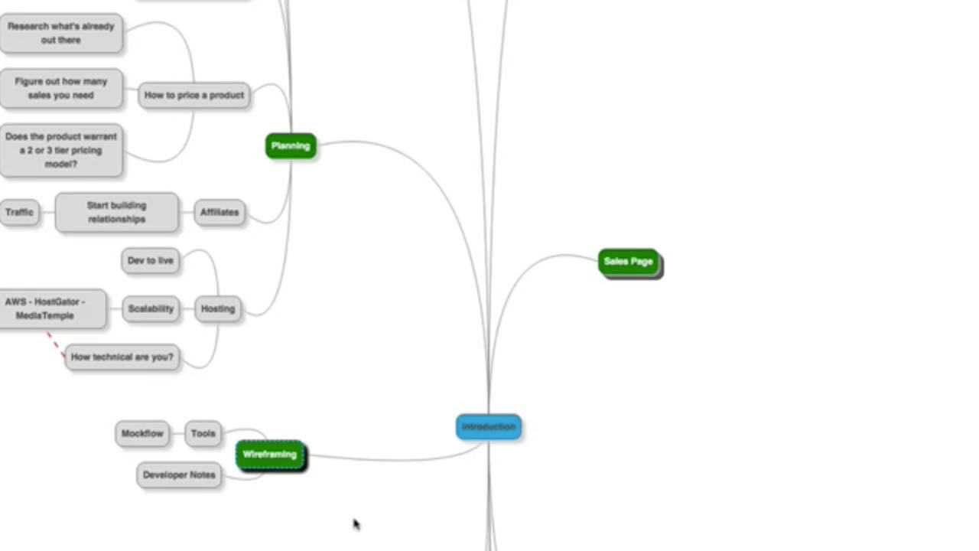
Step: Scroll the mind map up to the Ideation branch and back down to Wireframing
scroll(354, 524, "up", 10)
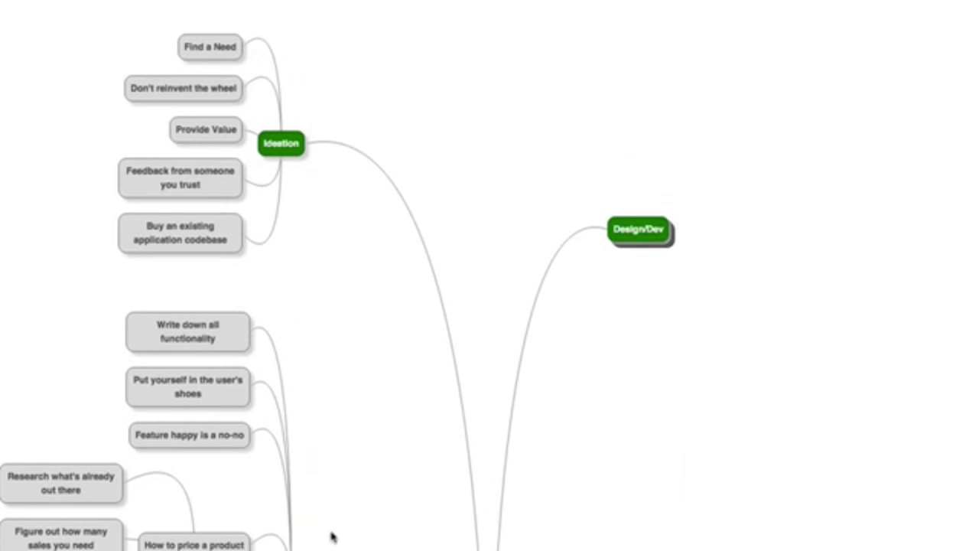
scroll(334, 537, "down", 9)
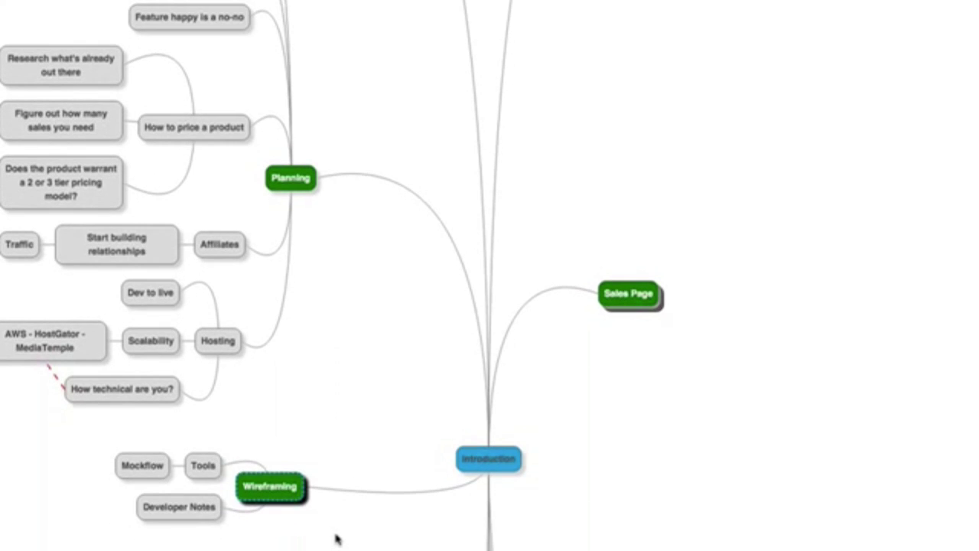
scroll(335, 539, "down", 1)
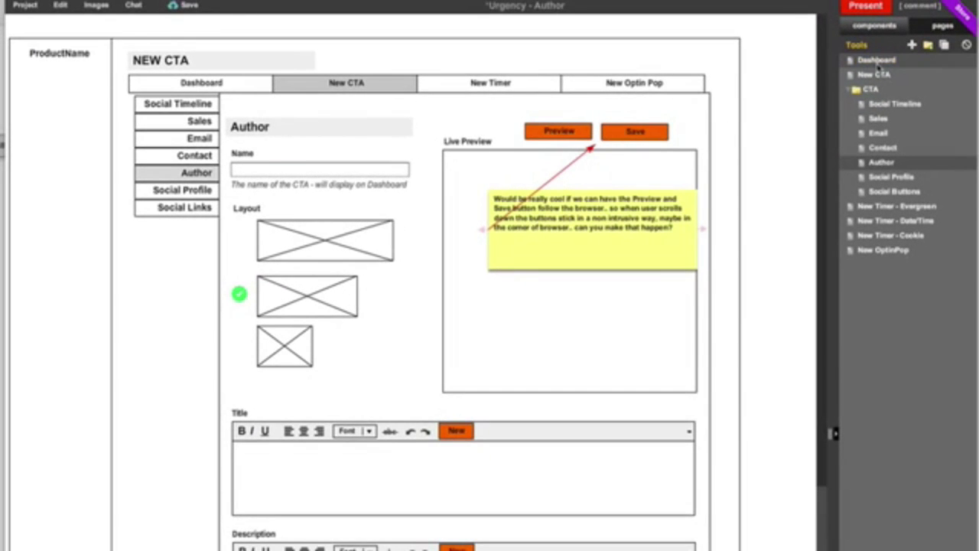
Step: Open the Urgency Dashboard wireframe and select its whole sidebar navigation menu group
left_click(876, 62)
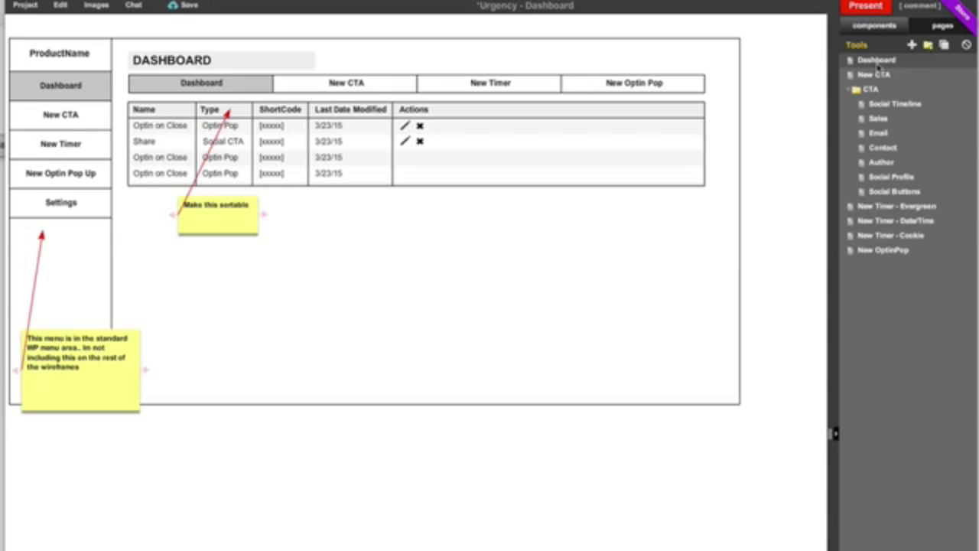
left_click(77, 88)
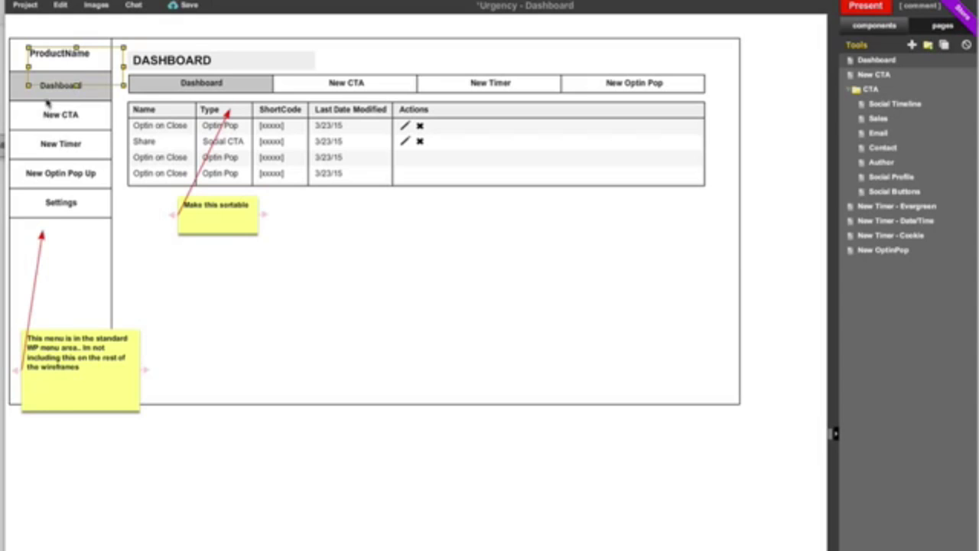
left_click(47, 101)
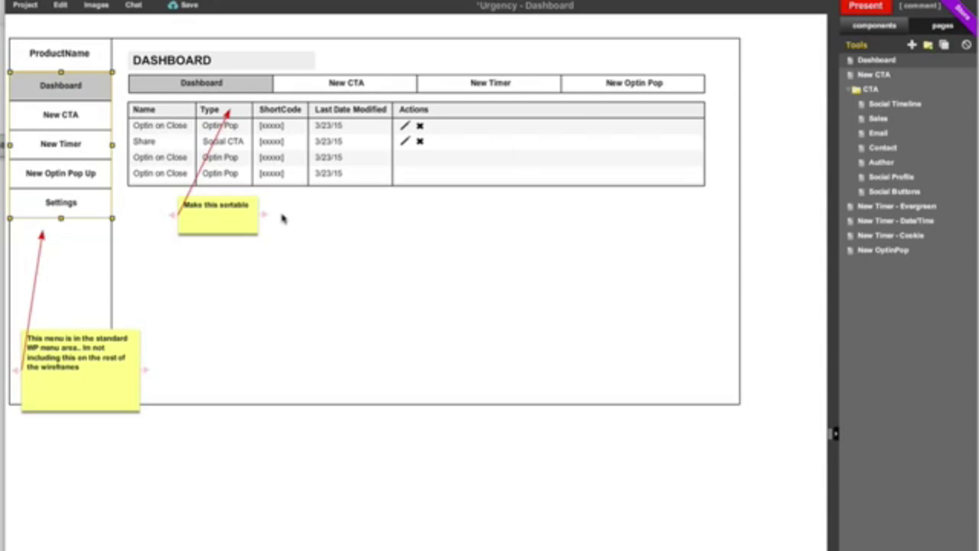
Step: Move the standard WP menu sticky note up and right, then view the Contact page
left_click_drag(100, 381, 141, 347)
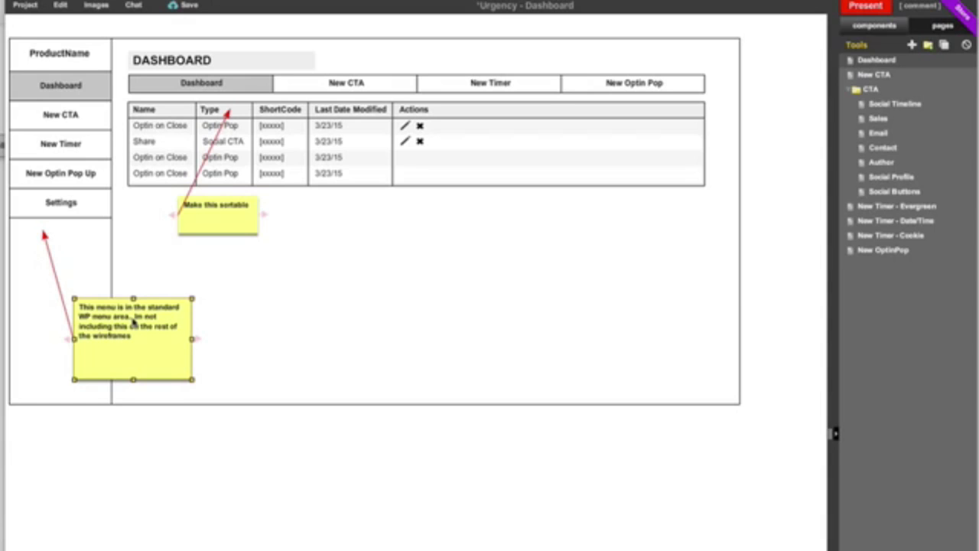
left_click(884, 146)
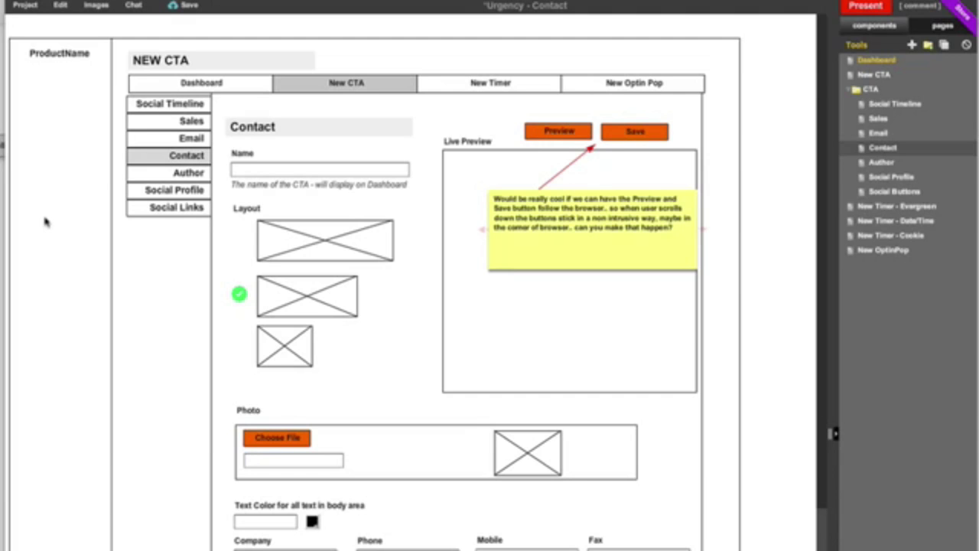
Step: Back on Dashboard, nudge the 'Make this sortable' note right and select the data table
left_click(878, 61)
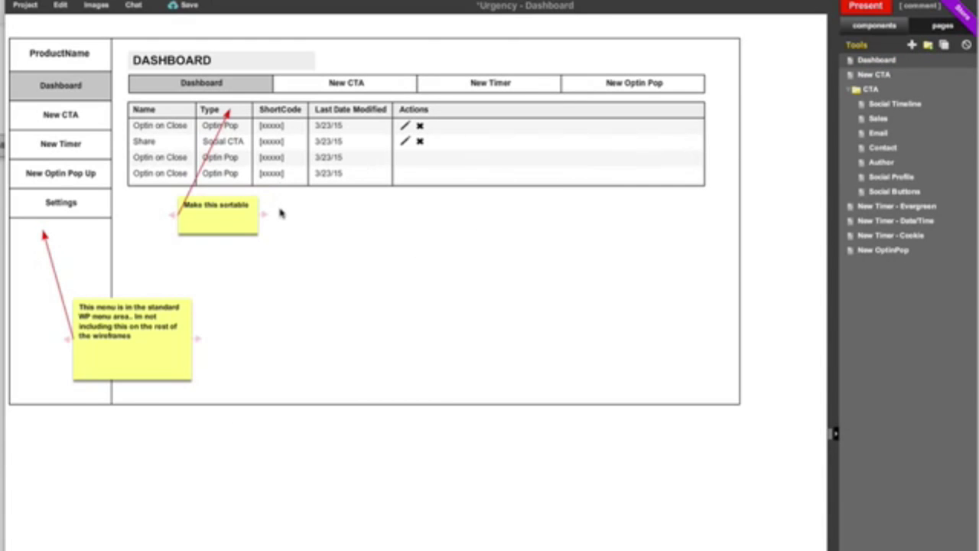
left_click_drag(224, 222, 255, 218)
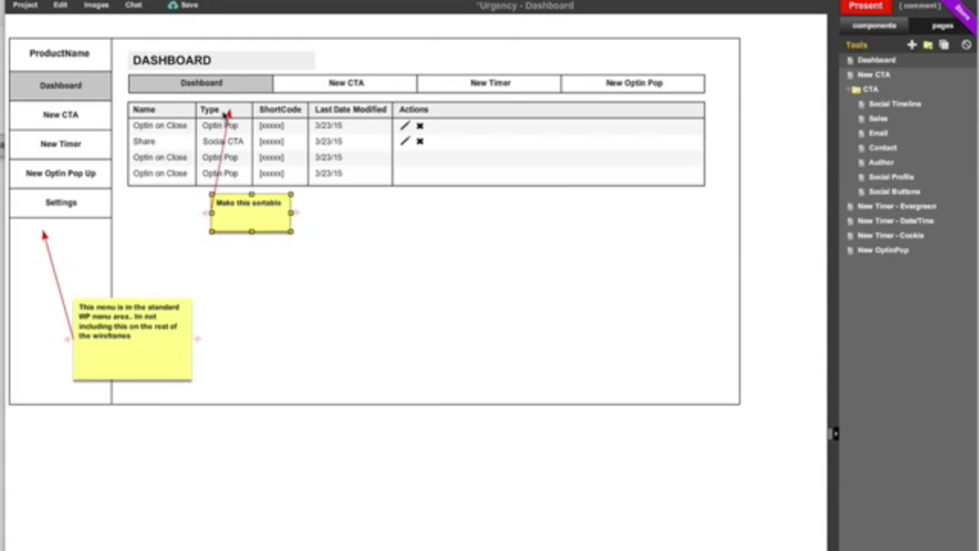
left_click(225, 113)
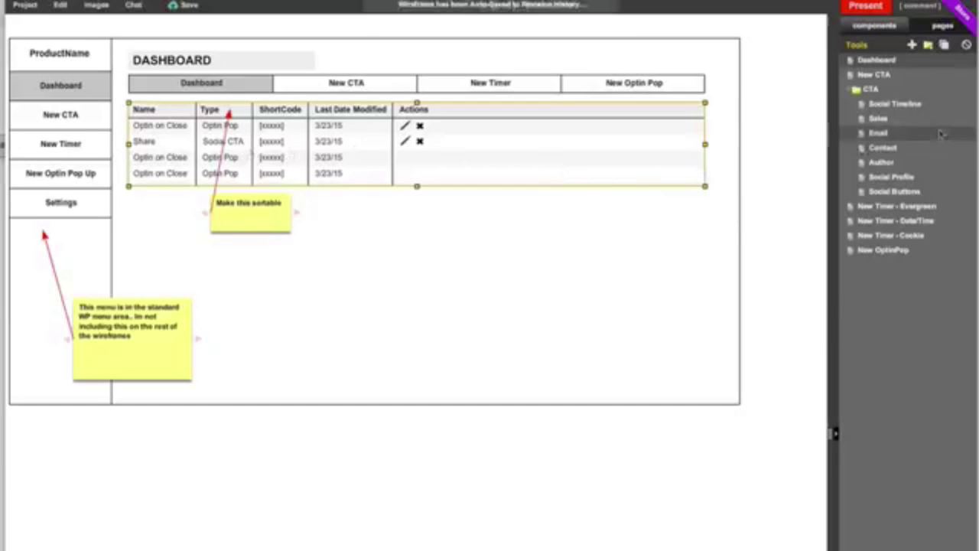
left_click(883, 107)
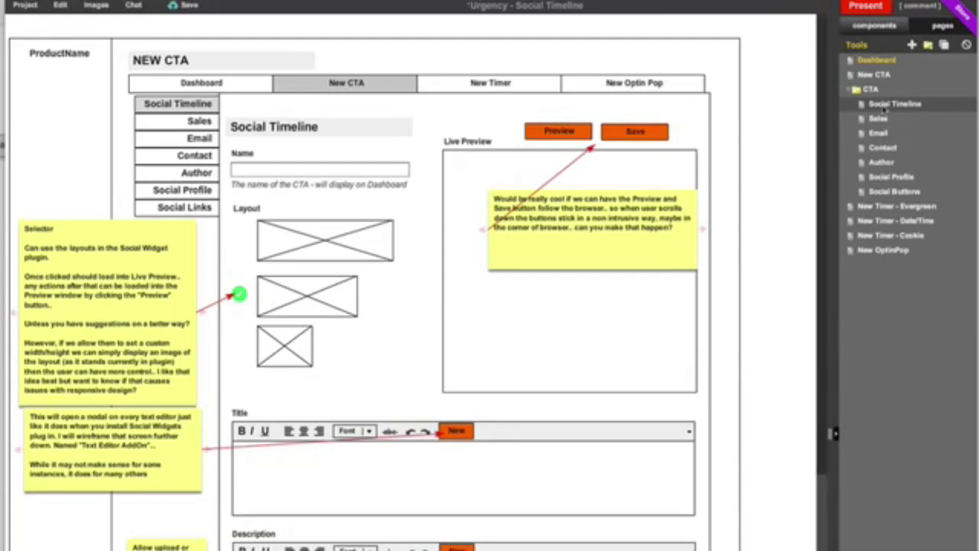
left_click(877, 77)
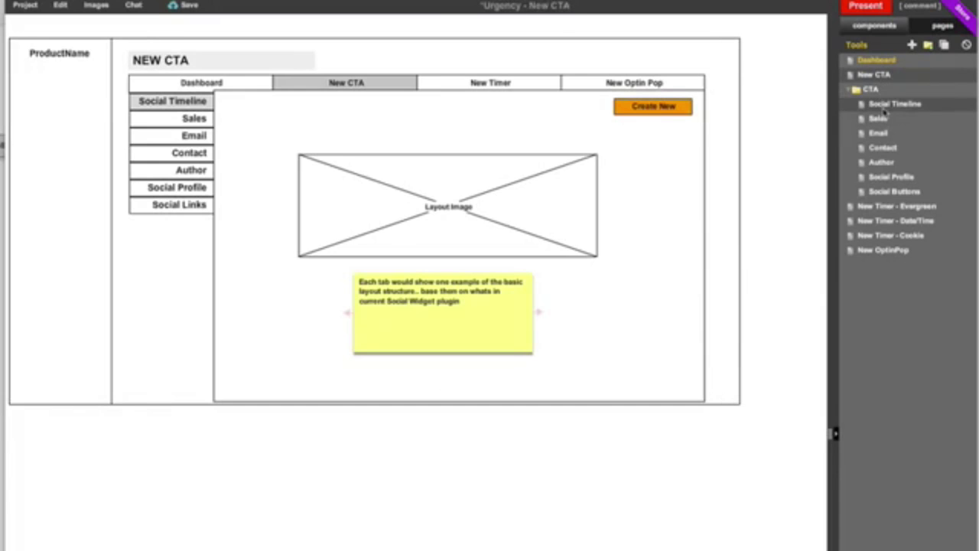
left_click(884, 108)
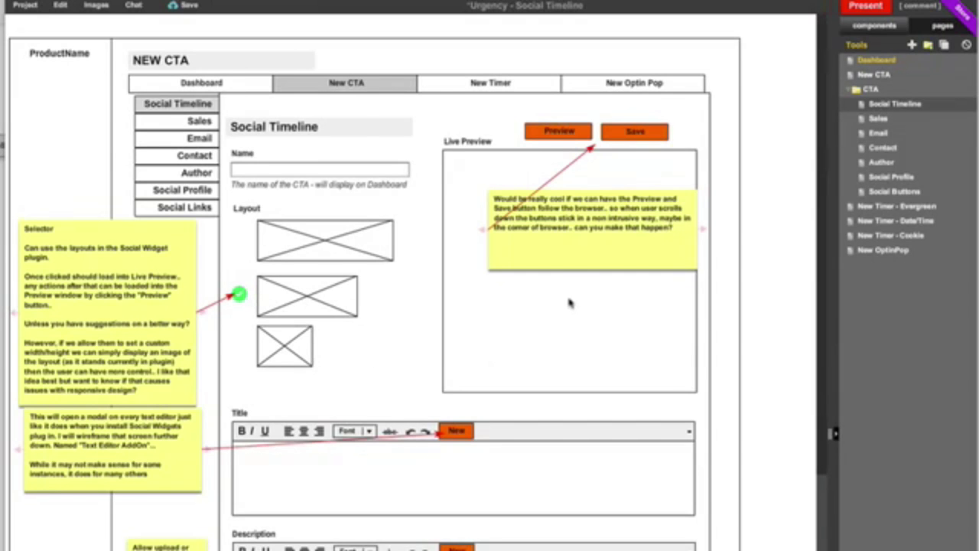
scroll(570, 303, "down", 10)
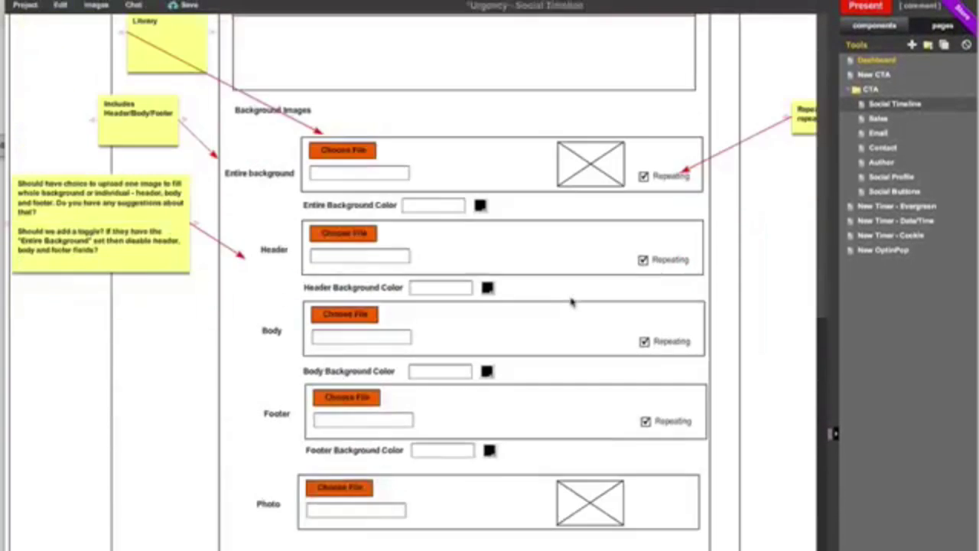
scroll(569, 302, "down", 3)
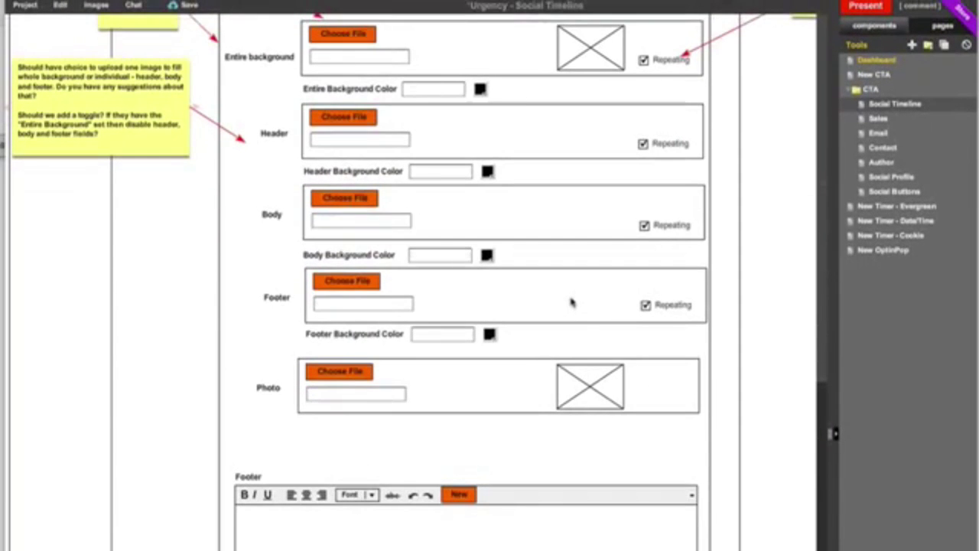
scroll(569, 303, "up", 14)
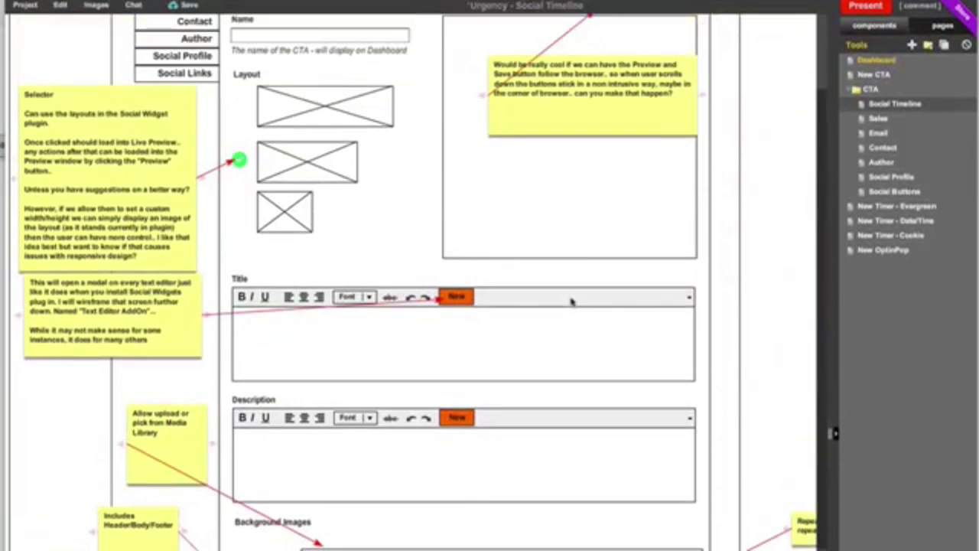
scroll(570, 302, "up", 4)
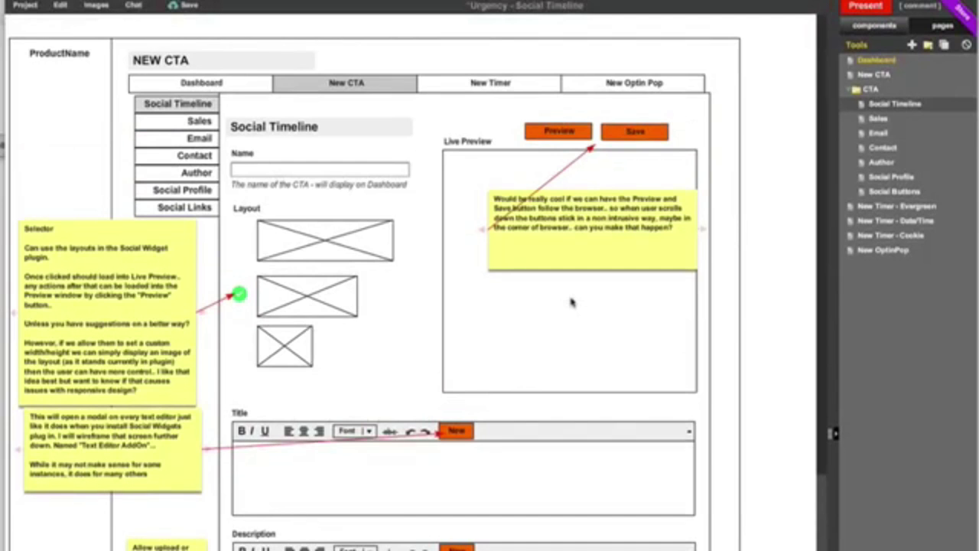
scroll(570, 302, "down", 17)
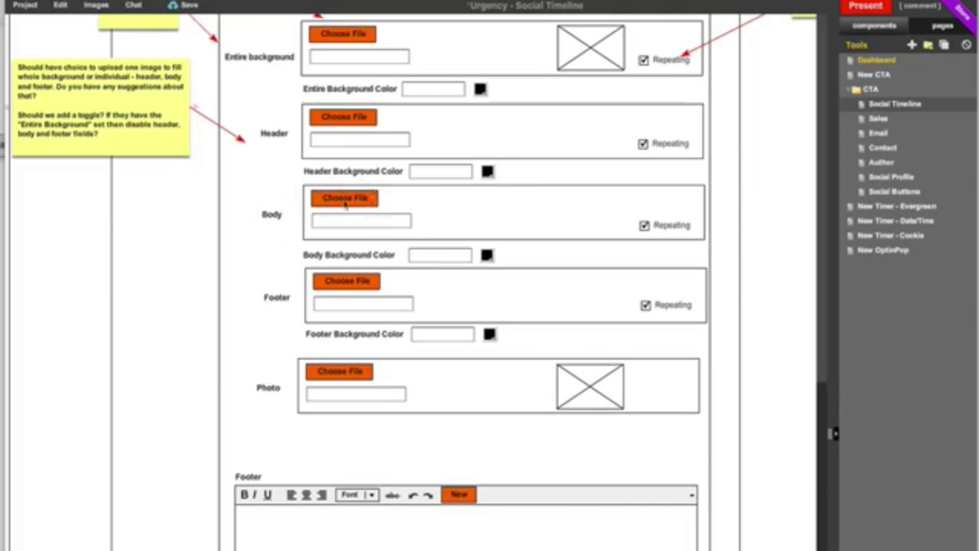
scroll(377, 280, "up", 13)
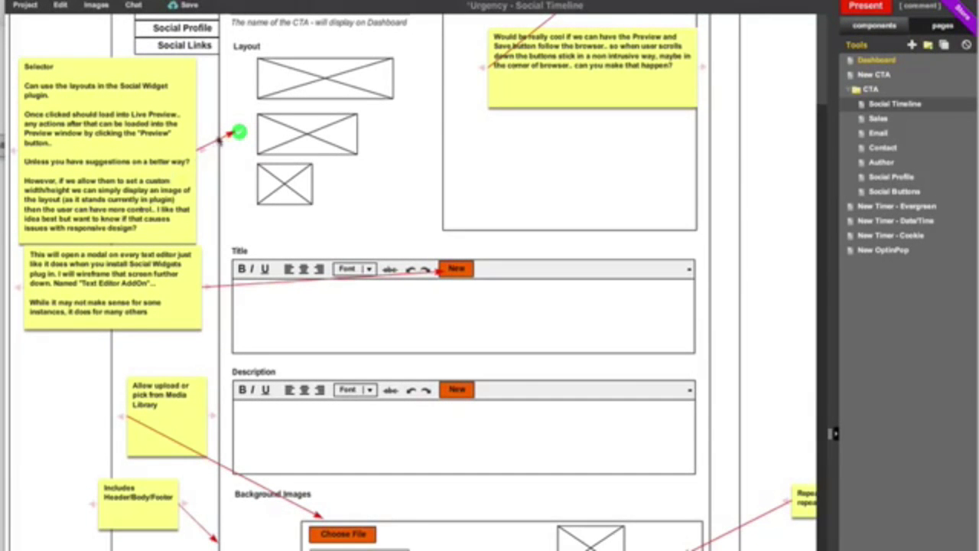
scroll(238, 140, "up", 4)
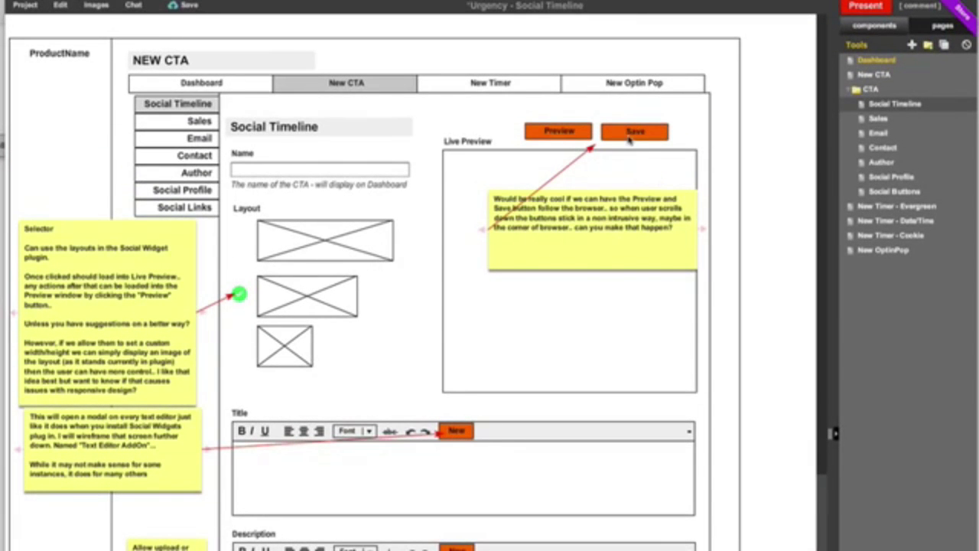
scroll(405, 286, "down", 4)
scroll(405, 286, "down", 5)
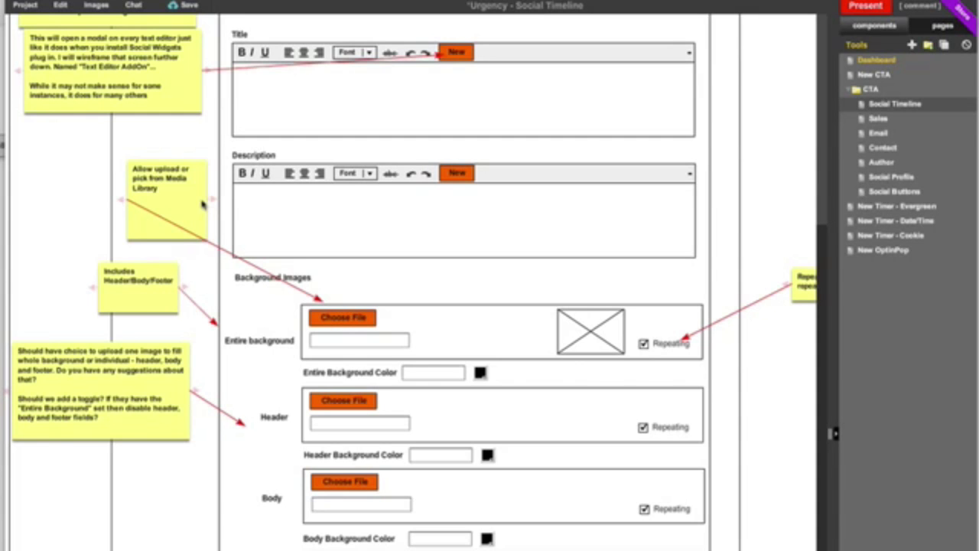
scroll(284, 277, "down", 3)
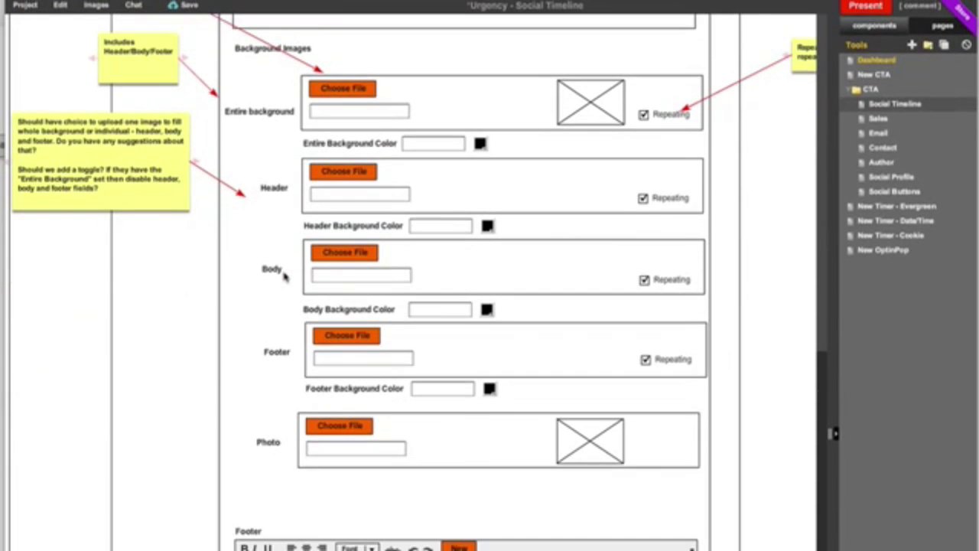
scroll(285, 276, "down", 1)
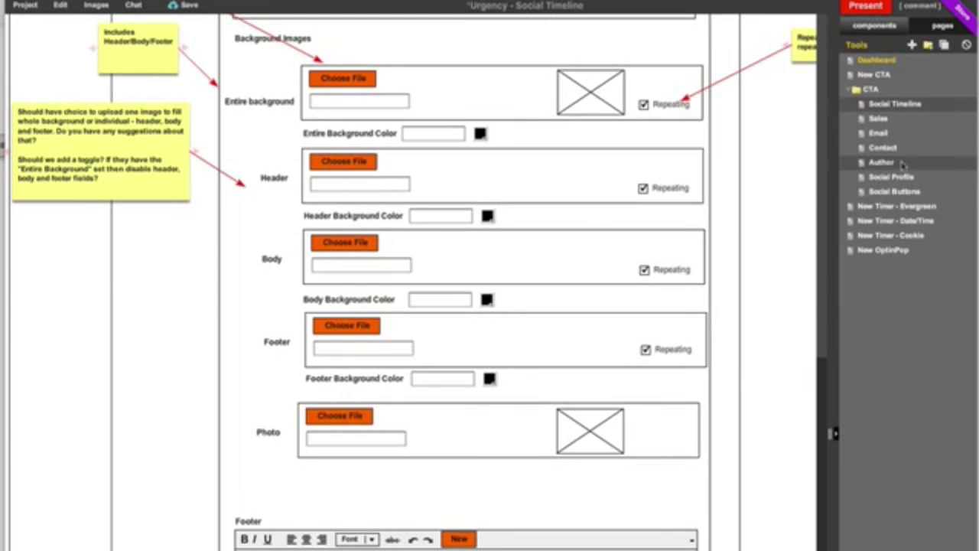
Step: Open the New Timer - Evergreen page and scroll up to its annotated Expiry settings
left_click(858, 206)
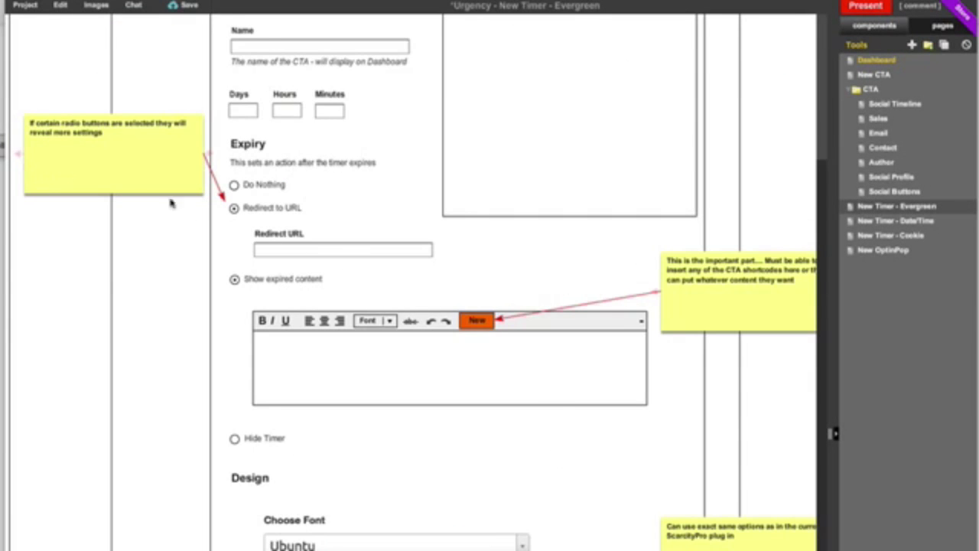
scroll(194, 214, "up", 1)
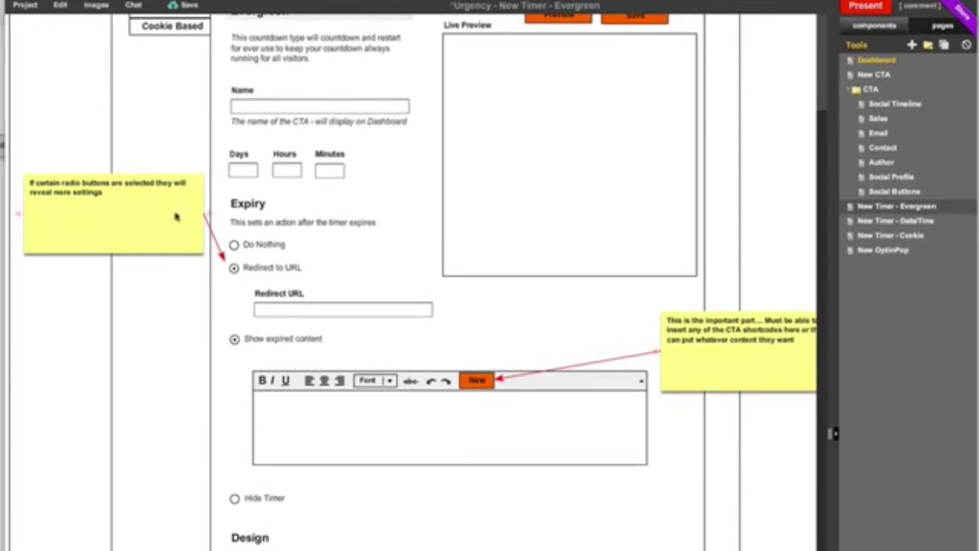
scroll(355, 222, "up", 1)
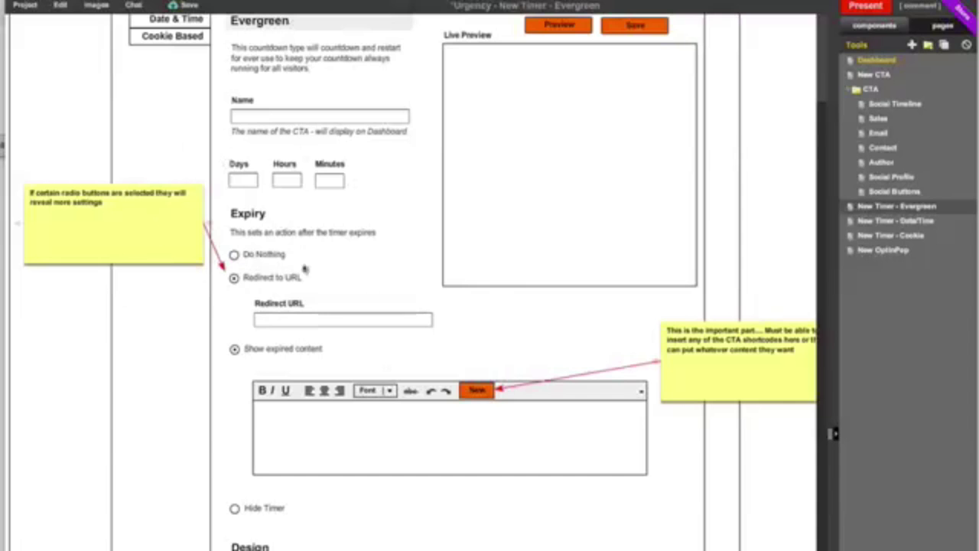
left_click(266, 236)
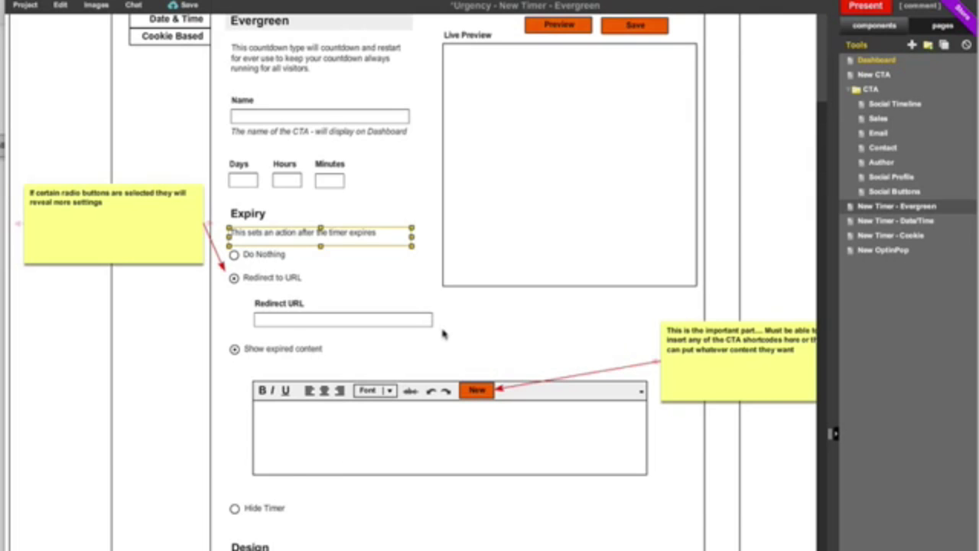
scroll(444, 334, "up", 3)
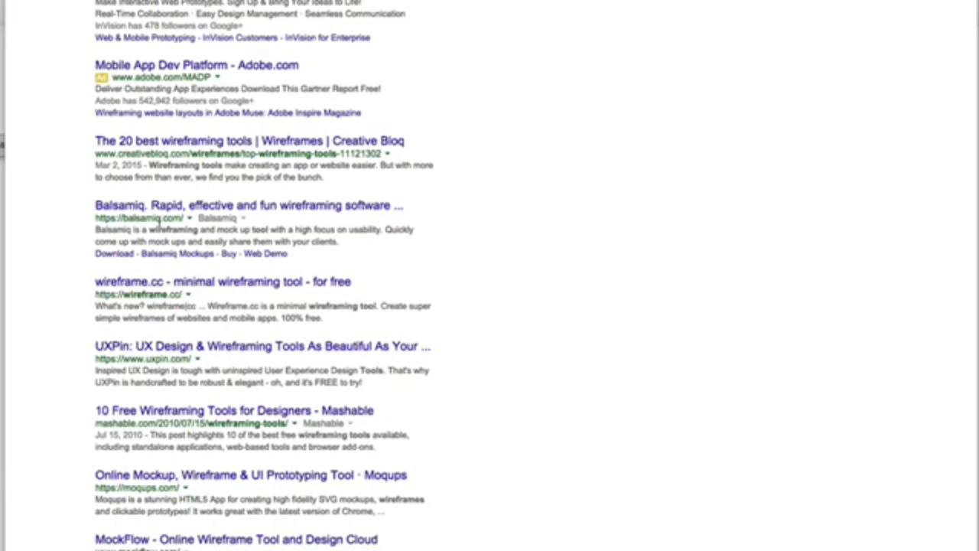
scroll(482, 323, "down", 2)
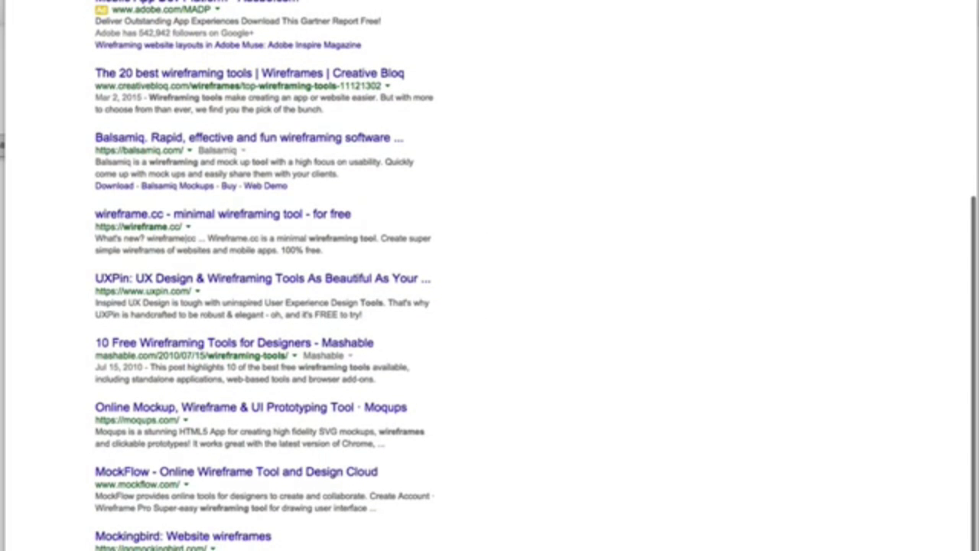
scroll(485, 472, "up", 5)
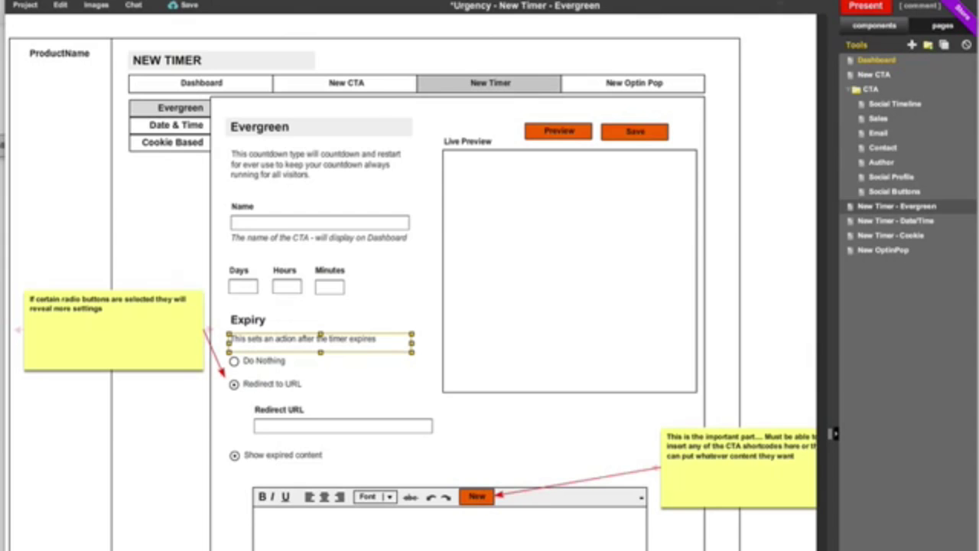
Step: Duplicate the Dashboard page and move Copy Dashboard to the end of the page list
left_click(895, 61)
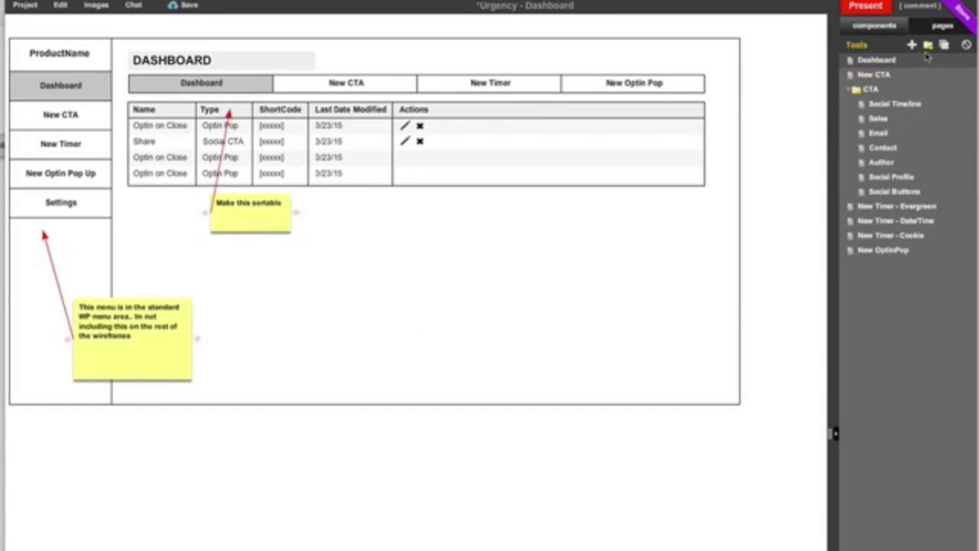
left_click(945, 48)
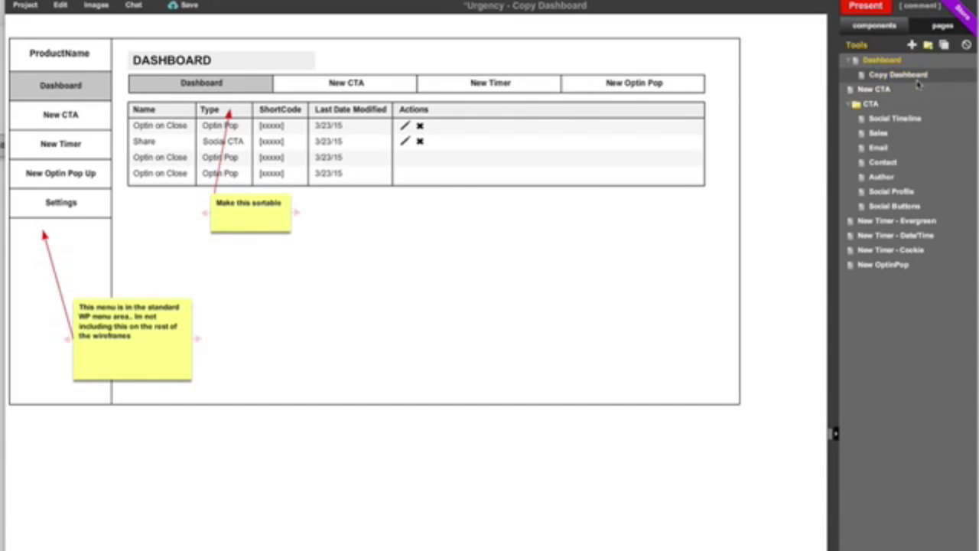
left_click_drag(918, 76, 897, 273)
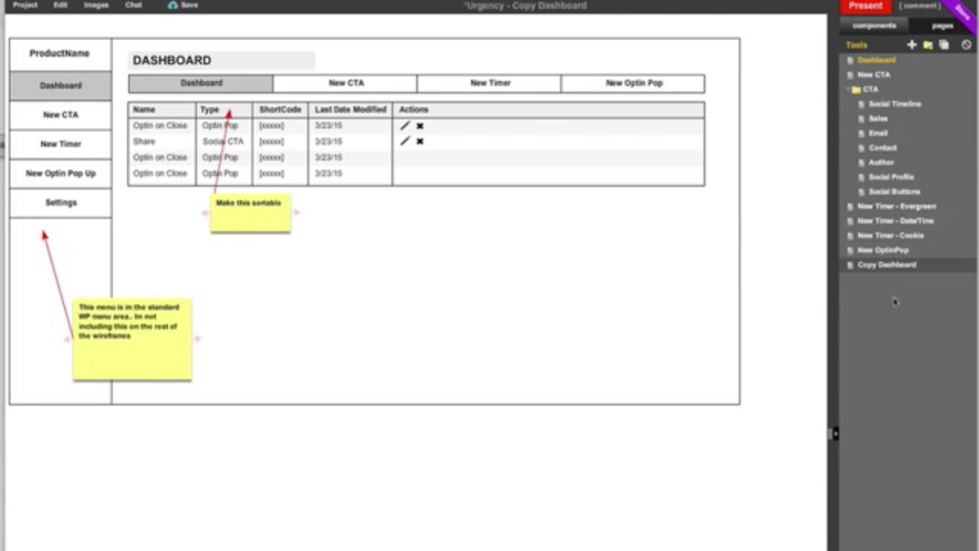
Step: Delete the WP menu and sortable notes, the data table and leftover edit/delete icons
left_click(130, 352)
key("Delete")
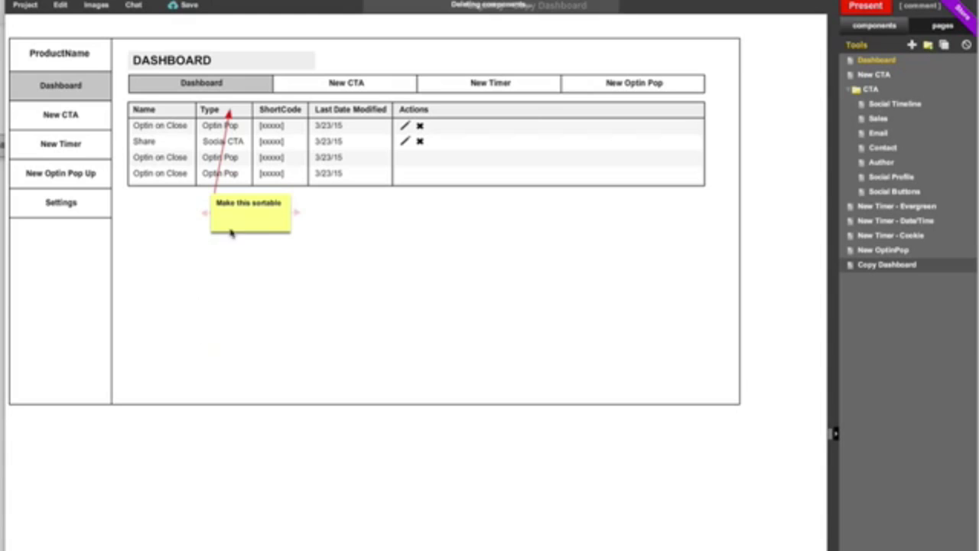
left_click(235, 222)
key("Delete")
left_click(244, 169)
key("Delete")
mouse_move(435, 182)
left_mouse_down()
mouse_move(409, 141)
mouse_move(357, 107)
left_mouse_up()
key("Delete")
Step: Add an enlarged image placeholder at the upper left of the copied dashboard
left_click(872, 26)
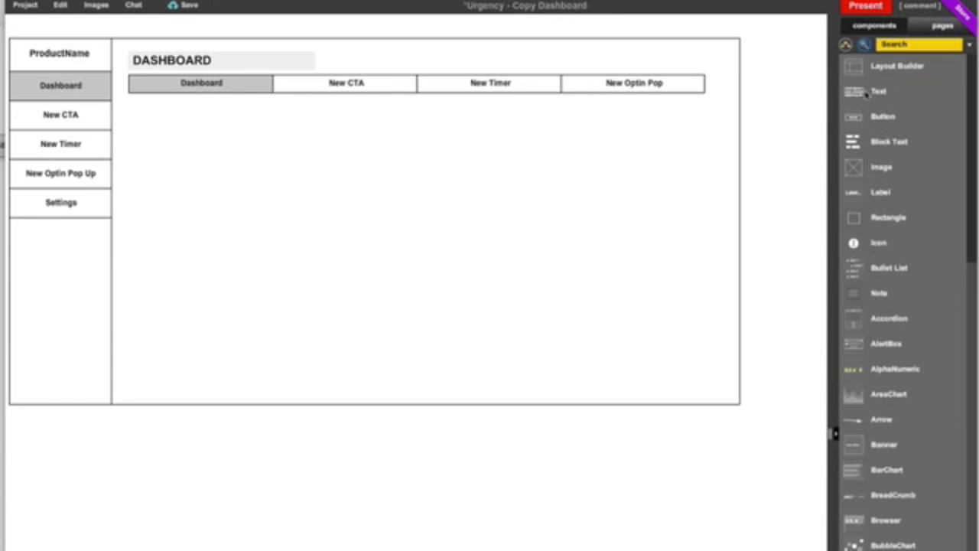
scroll(876, 242, "down", 15)
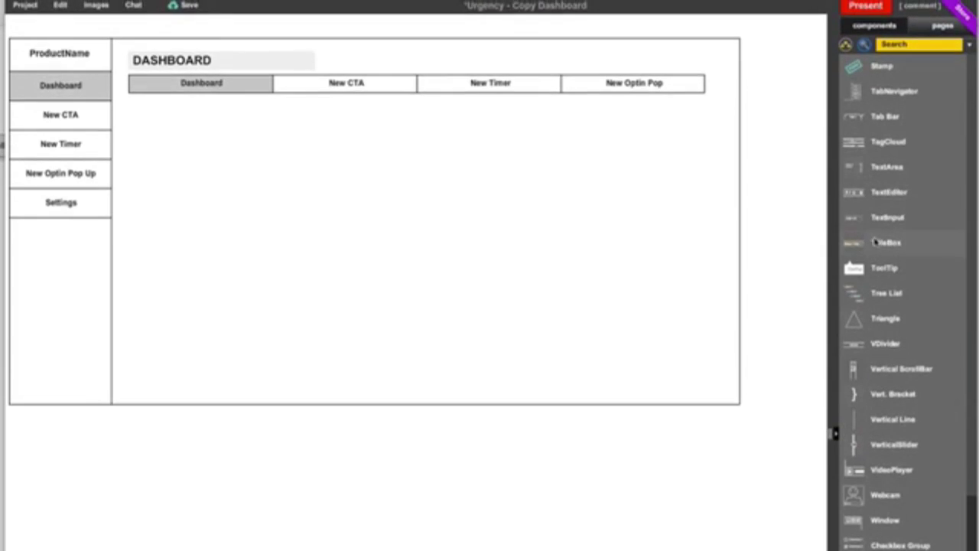
scroll(876, 242, "up", 15)
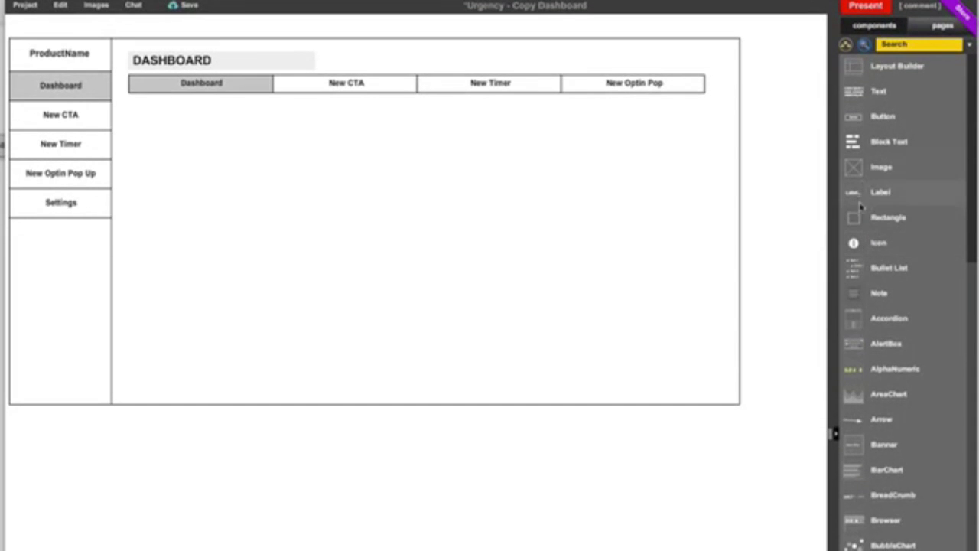
left_click_drag(880, 175, 179, 139)
left_click_drag(214, 186, 233, 216)
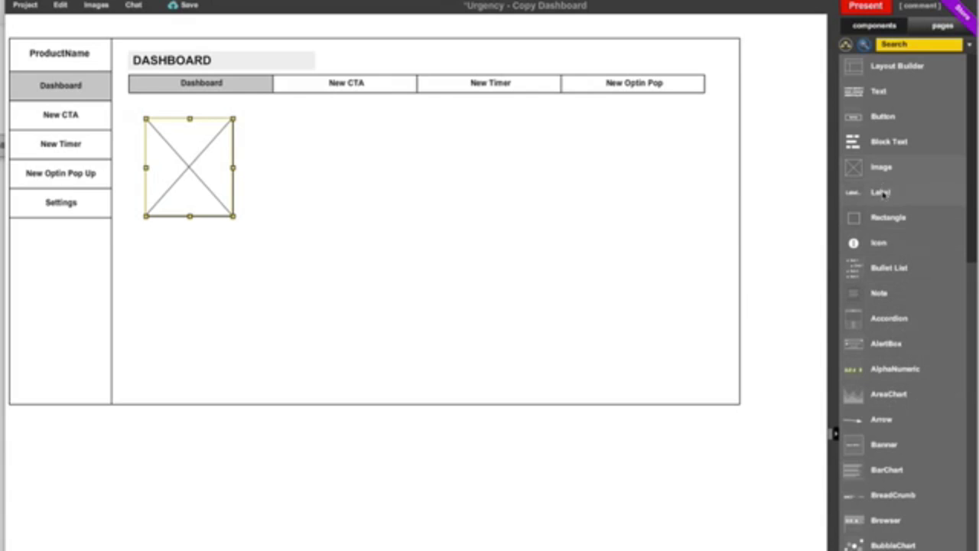
Step: Add a 'My Profile' label beside the image placeholder
left_click_drag(883, 195, 276, 129)
double_click(275, 126)
type("My Profile")
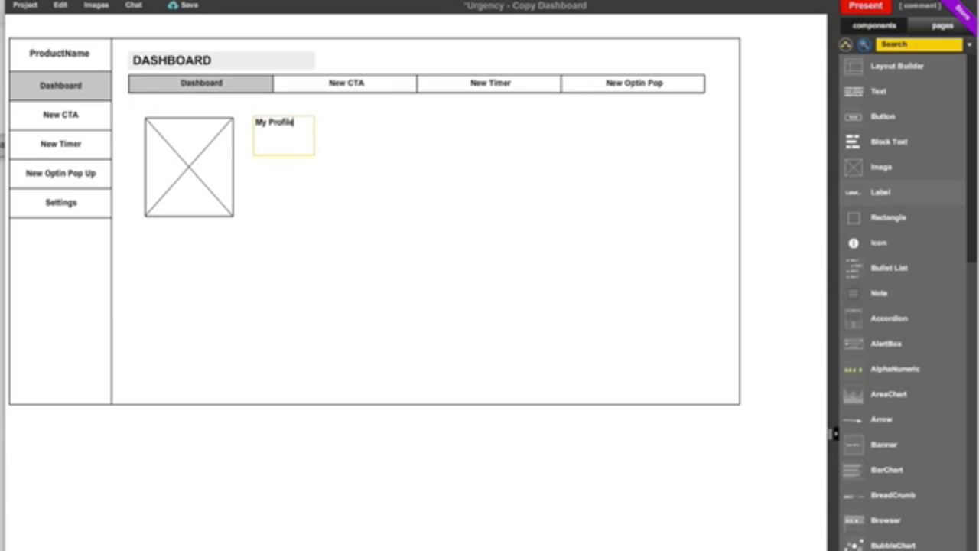
left_click(369, 151)
left_click(293, 127)
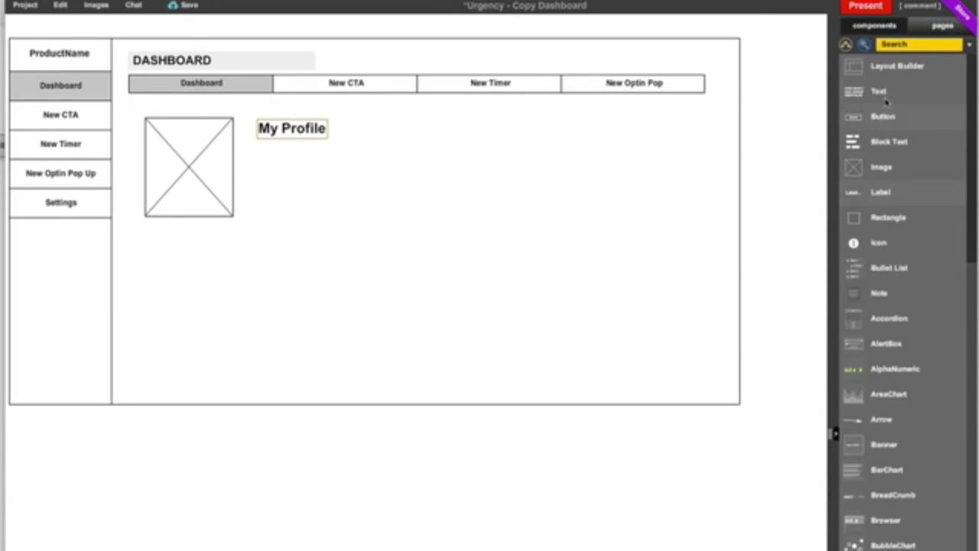
Step: Add an enlarged text block beneath the My Profile heading
left_click_drag(880, 97, 333, 238)
double_click(330, 235)
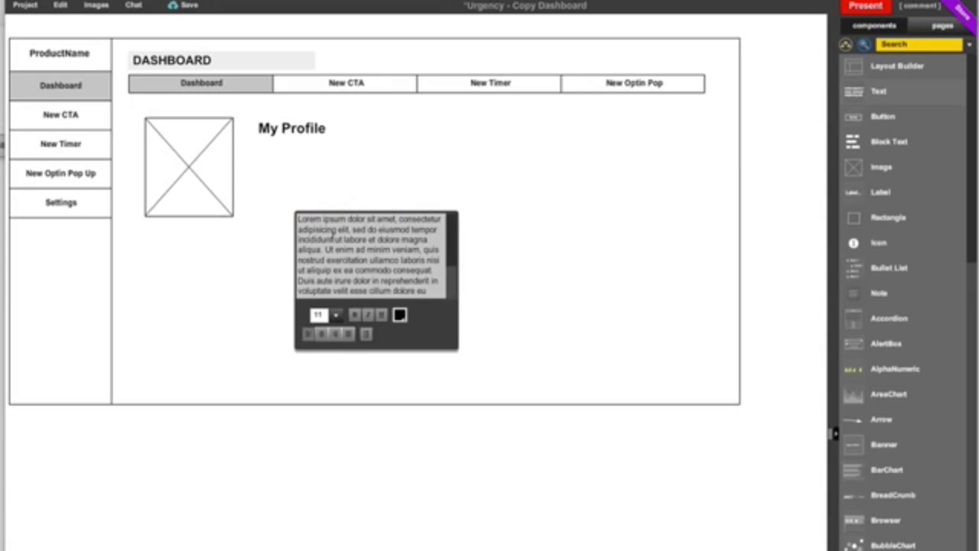
left_click(475, 244)
left_click_drag(372, 234, 282, 162)
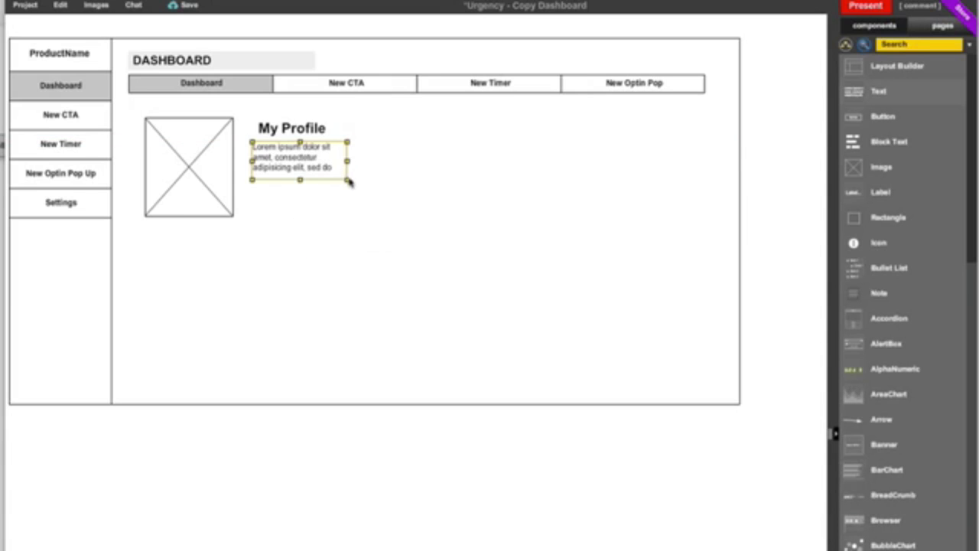
left_click_drag(350, 184, 371, 215)
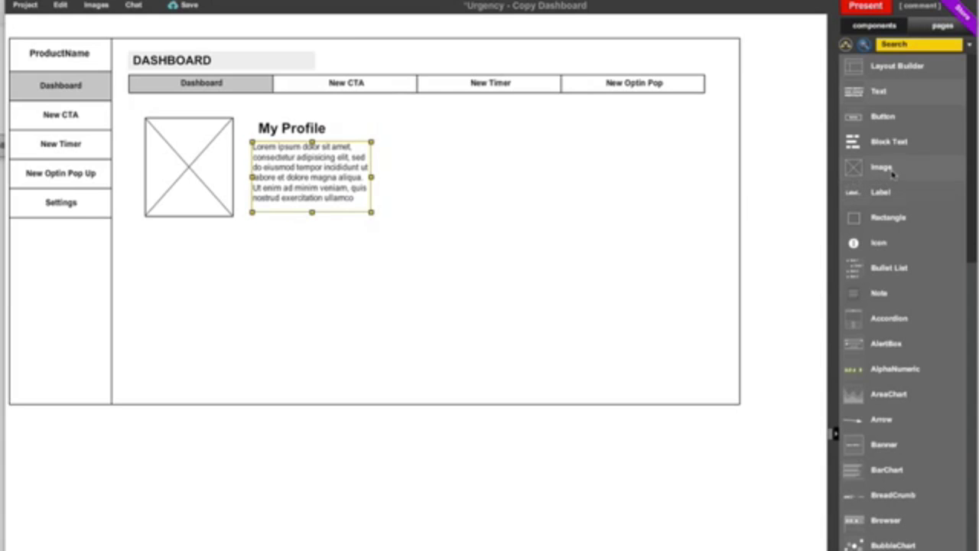
Step: Add an 'Update' button positioned under the text block
left_click_drag(877, 128, 303, 250)
double_click(306, 252)
type("Update")
left_click(641, 195)
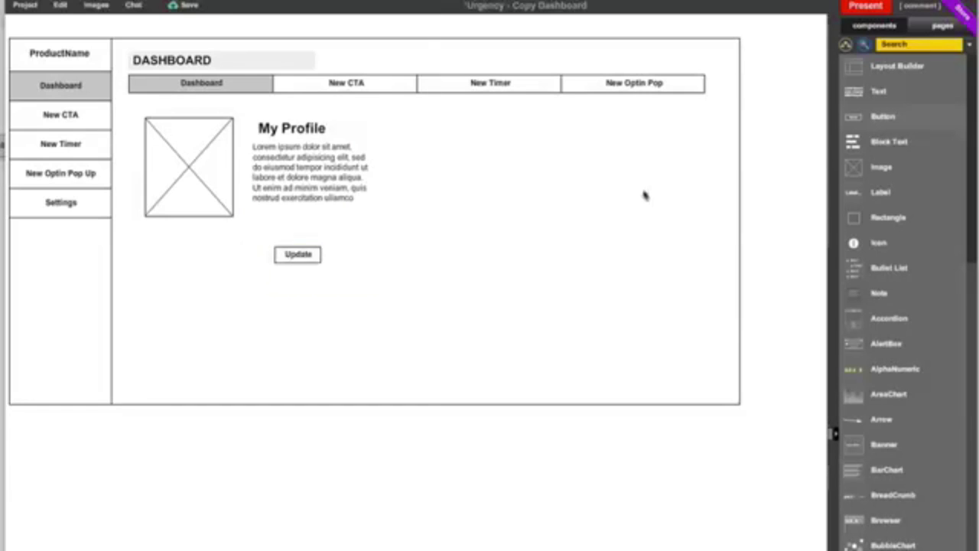
left_click_drag(299, 255, 344, 239)
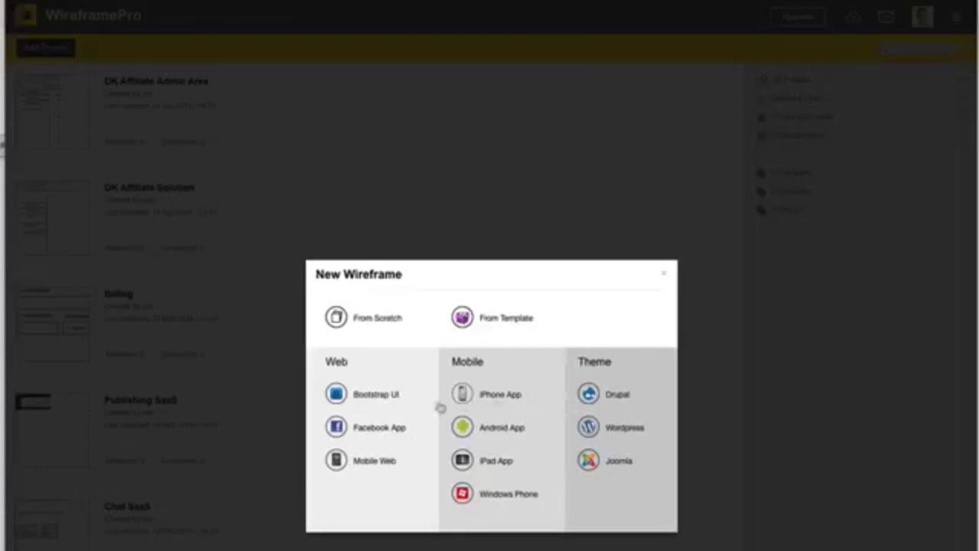
Step: Create a project named 'Test' from the Bootstrap UI template and scroll through its components
left_click(375, 400)
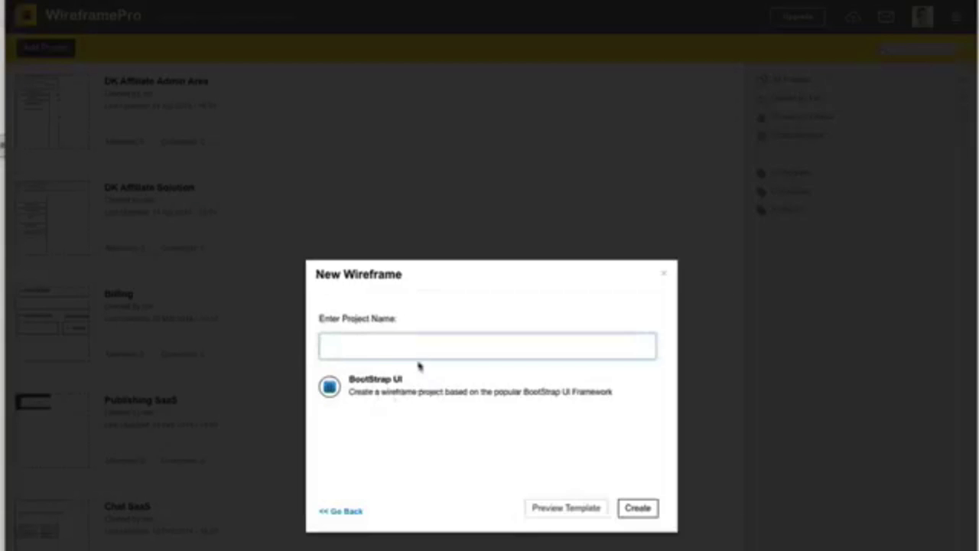
type("Test")
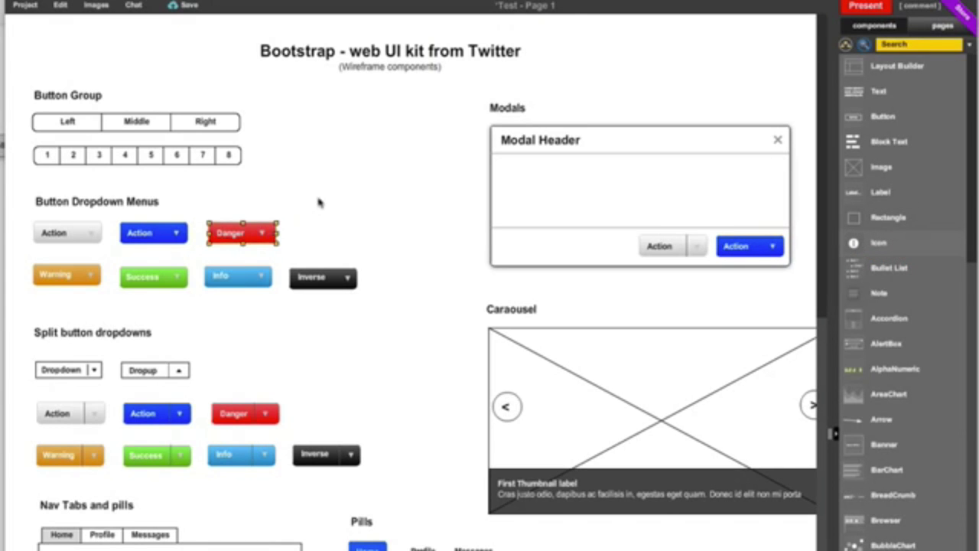
scroll(384, 219, "down", 10)
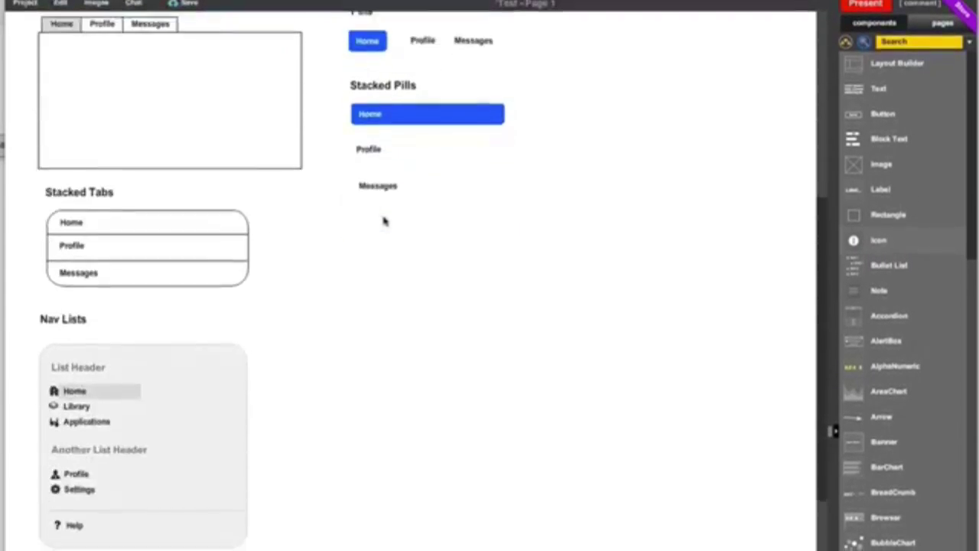
scroll(384, 220, "down", 10)
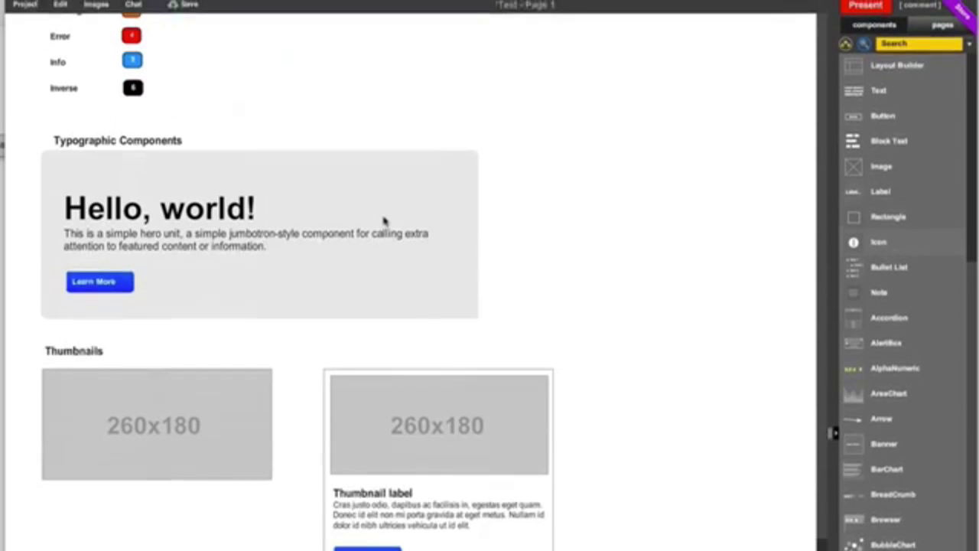
scroll(384, 221, "up", 12)
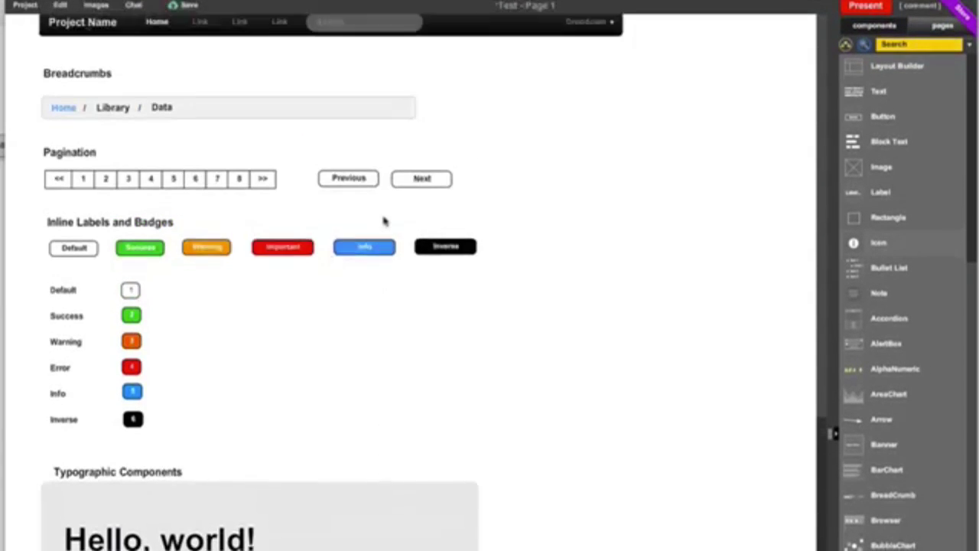
scroll(384, 221, "up", 15)
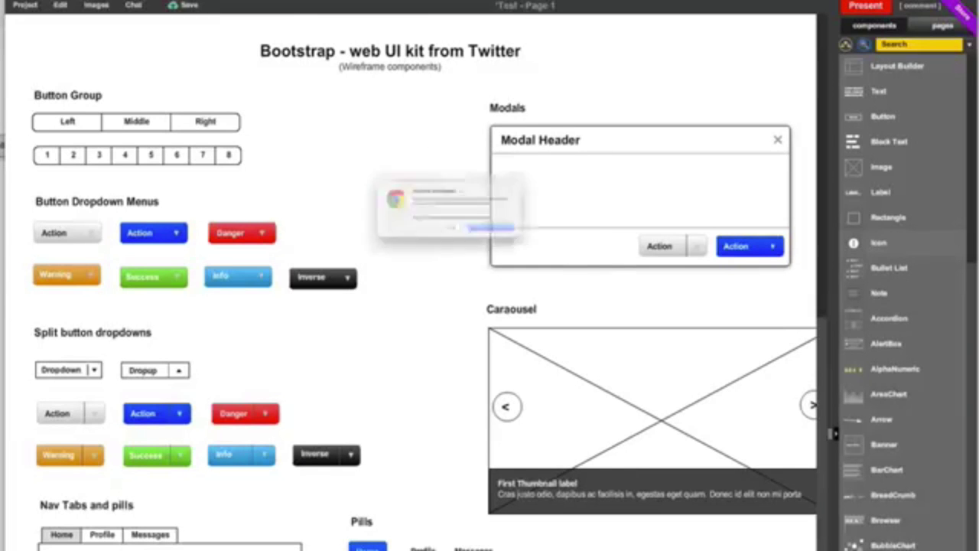
Step: Leave the Bootstrap page, deselect the Update button, and open the Urgency Dashboard page
left_click(521, 256)
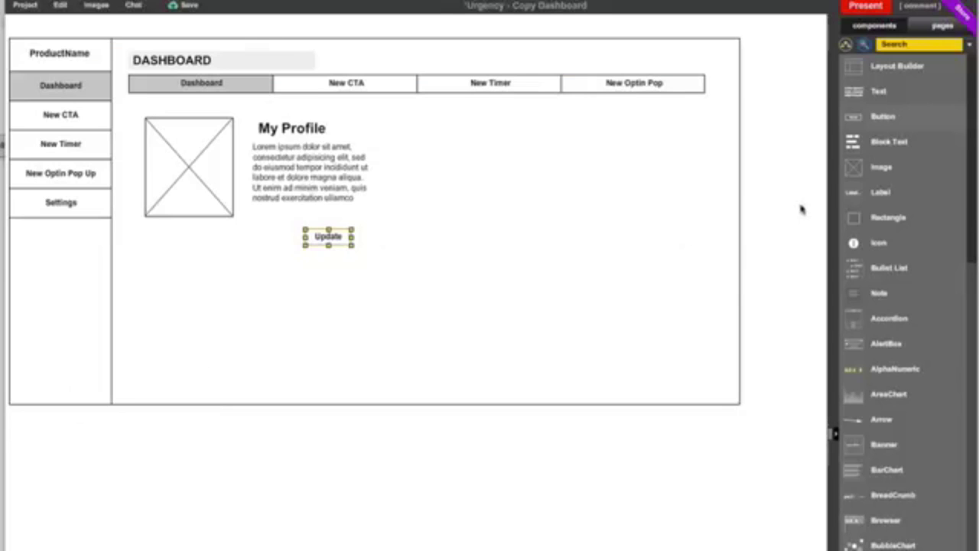
left_click(800, 207)
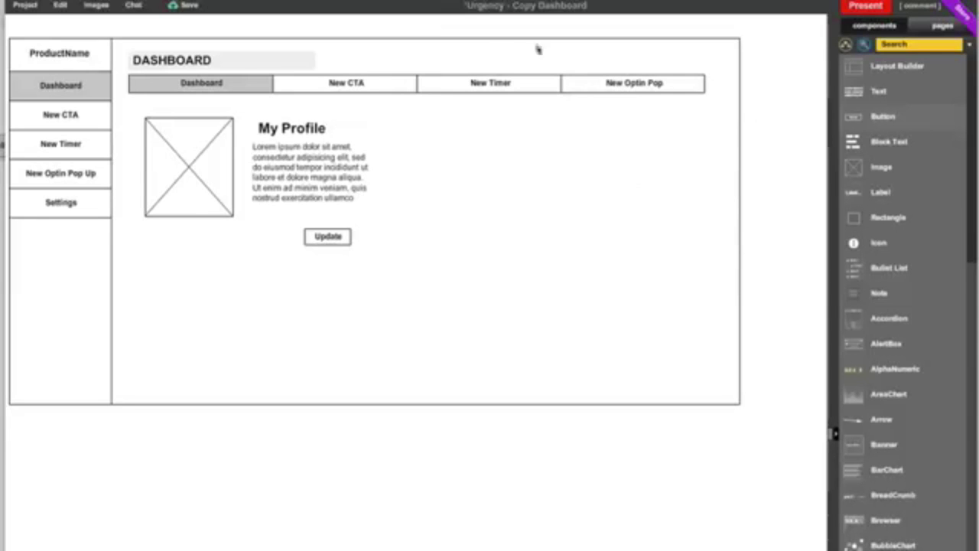
left_click(927, 29)
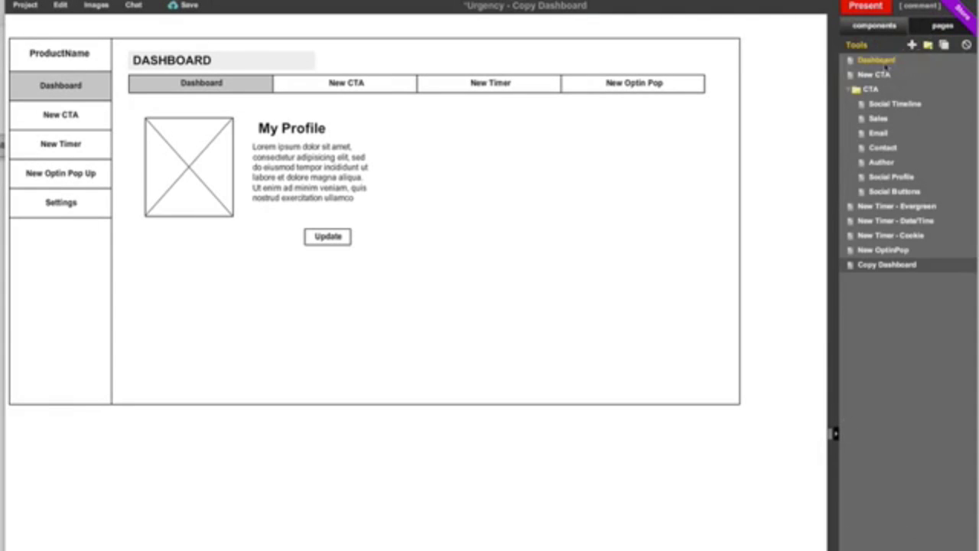
left_click(875, 60)
Step: Open the Social Timeline page under CTA and scroll through its developer notes
left_click(878, 106)
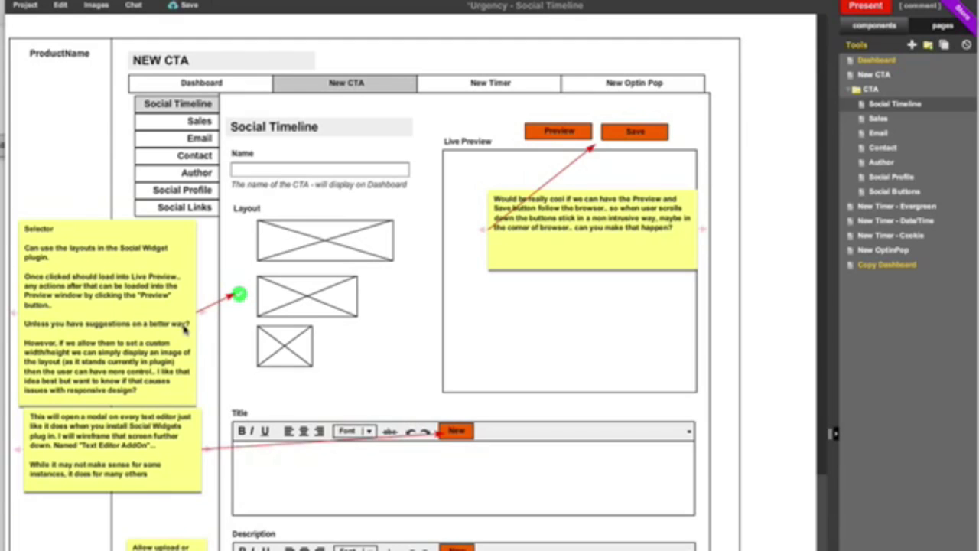
scroll(388, 359, "down", 2)
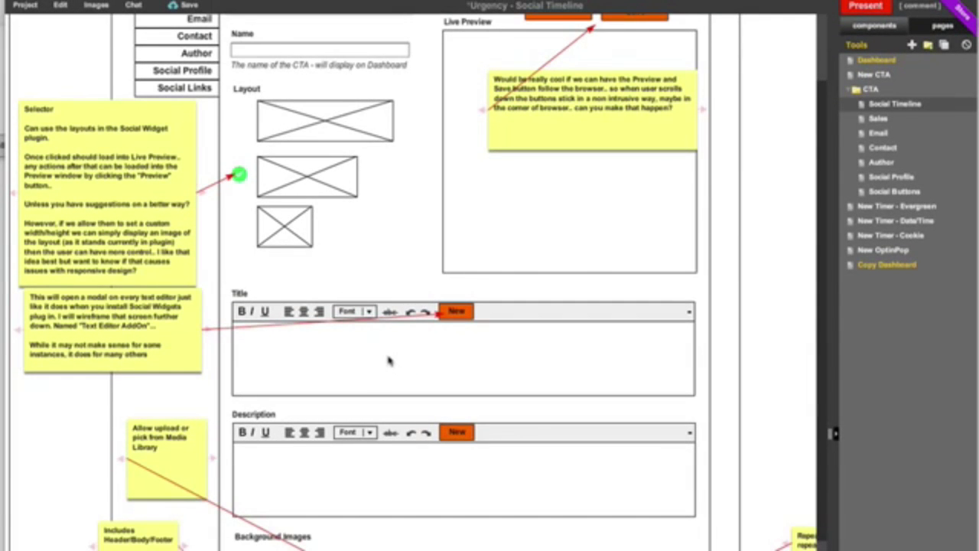
scroll(388, 360, "up", 3)
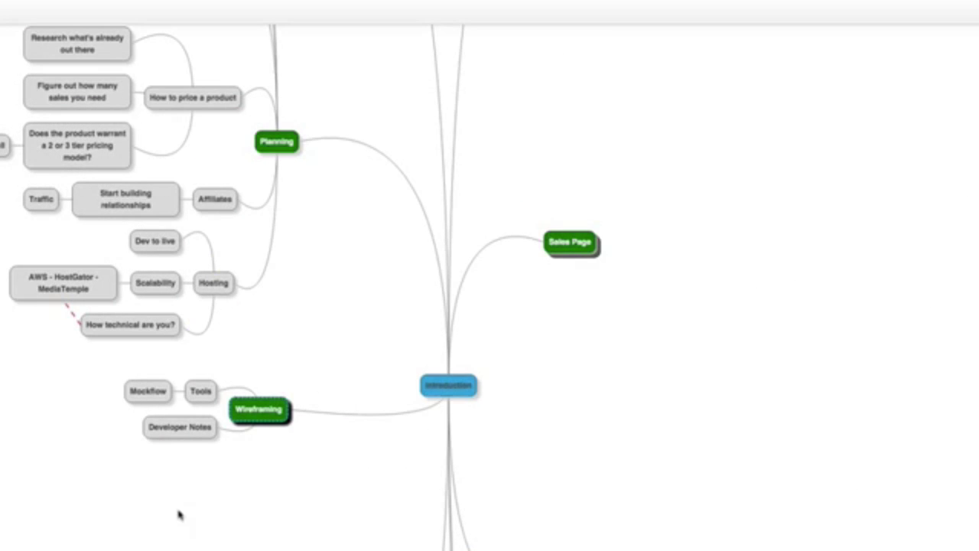
Step: Scroll the mind map past Wireframing to reveal the Launch, Traffic and Outsourcing branches
scroll(179, 515, "down", 5)
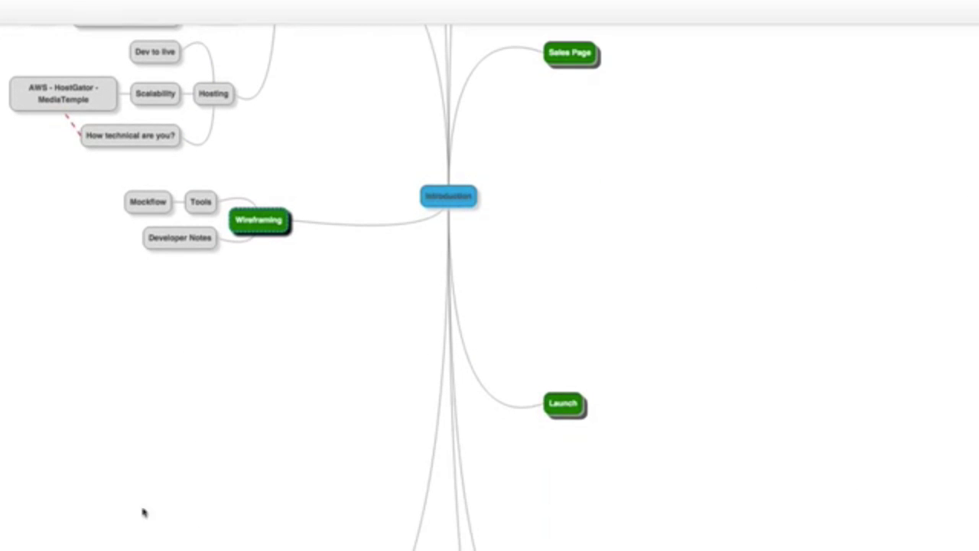
scroll(79, 524, "down", 4)
scroll(240, 475, "down", 2)
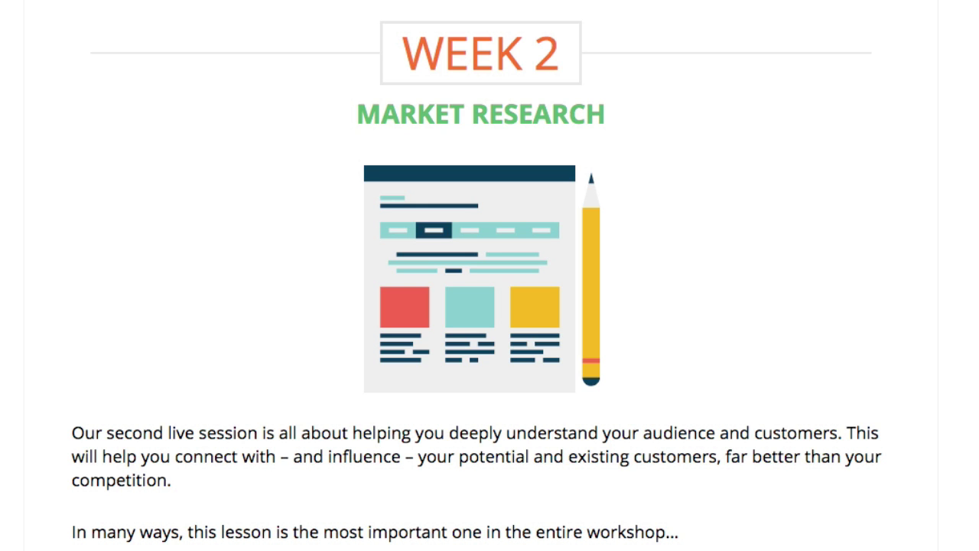
Step: Scroll the sales page past the session dates to the Week 3 Product Creation list
scroll(974, 363, "down", 15)
scroll(973, 363, "down", 5)
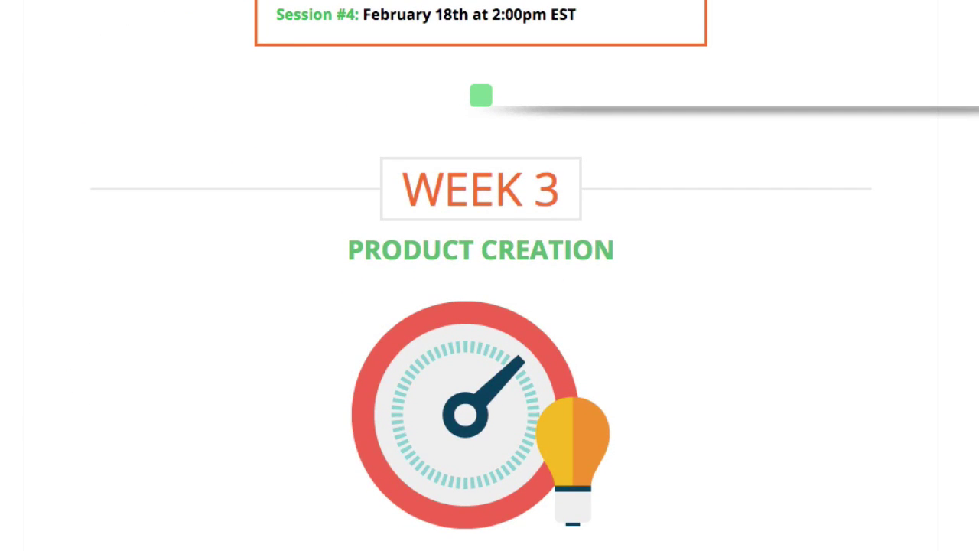
scroll(974, 363, "down", 5)
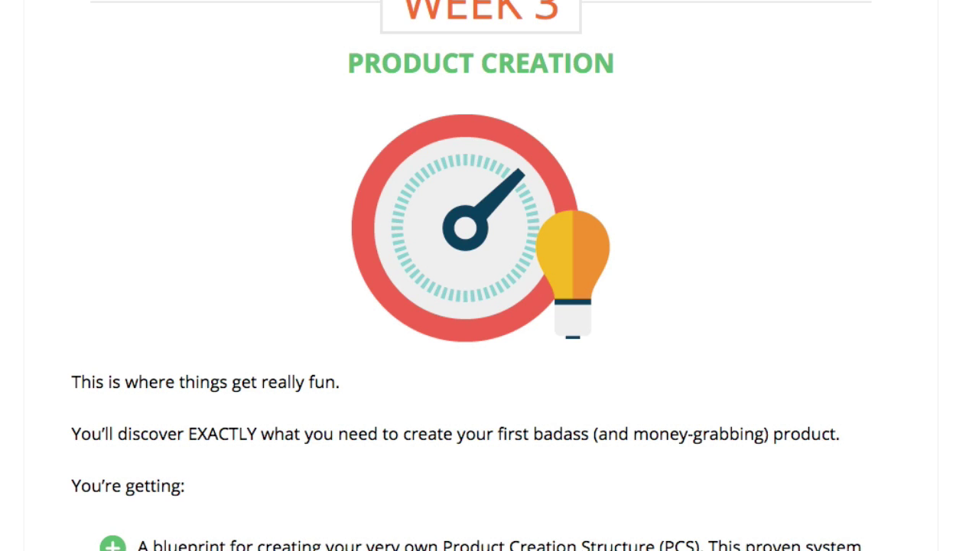
scroll(489, 275, "down", 2)
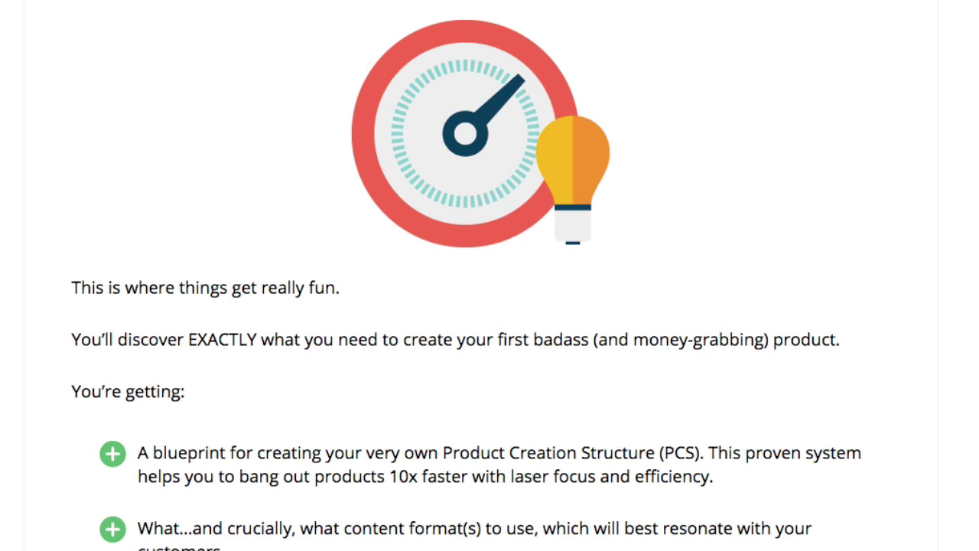
Step: Scroll past the SCALING section to the Week 6 live workshop session dates
scroll(489, 275, "down", 15)
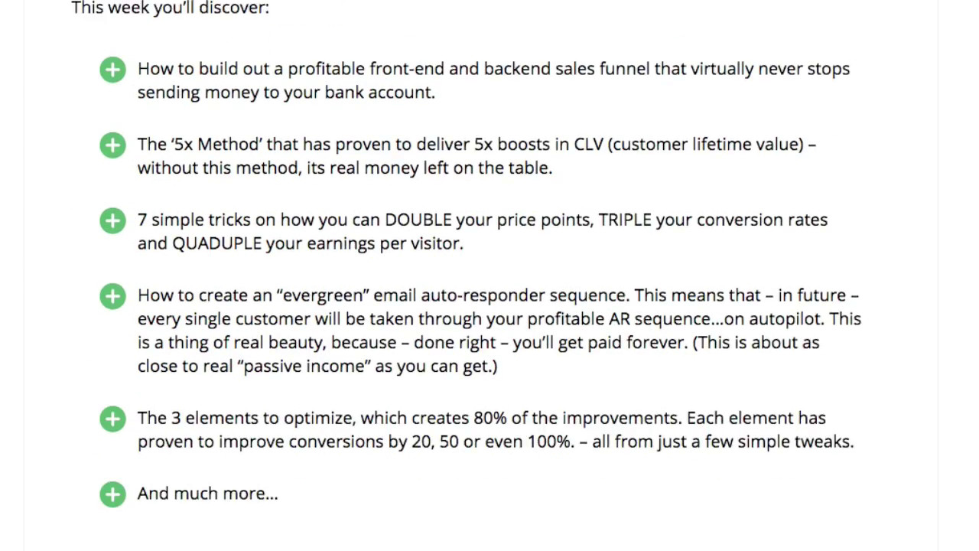
scroll(490, 276, "down", 5)
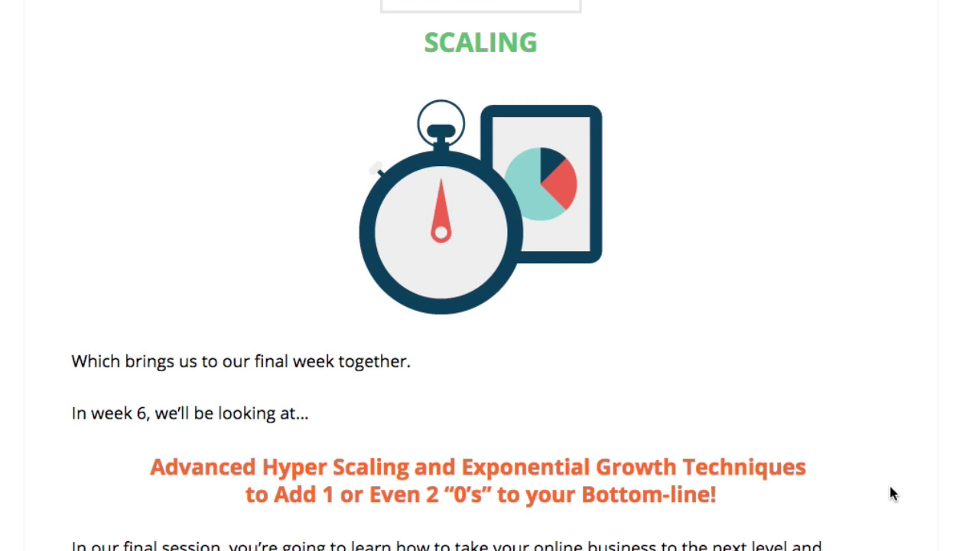
scroll(894, 491, "down", 12)
Step: Scroll through the bonuses to Bonus #3, Preferred Service Provider Rolodex, and the start of Bonus #4
scroll(910, 467, "down", 15)
scroll(910, 472, "down", 15)
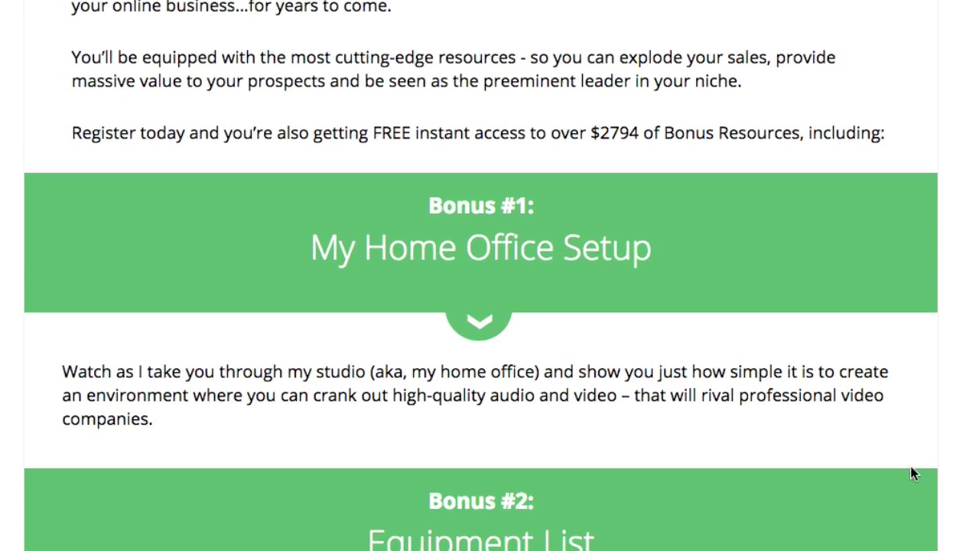
scroll(975, 382, "down", 2)
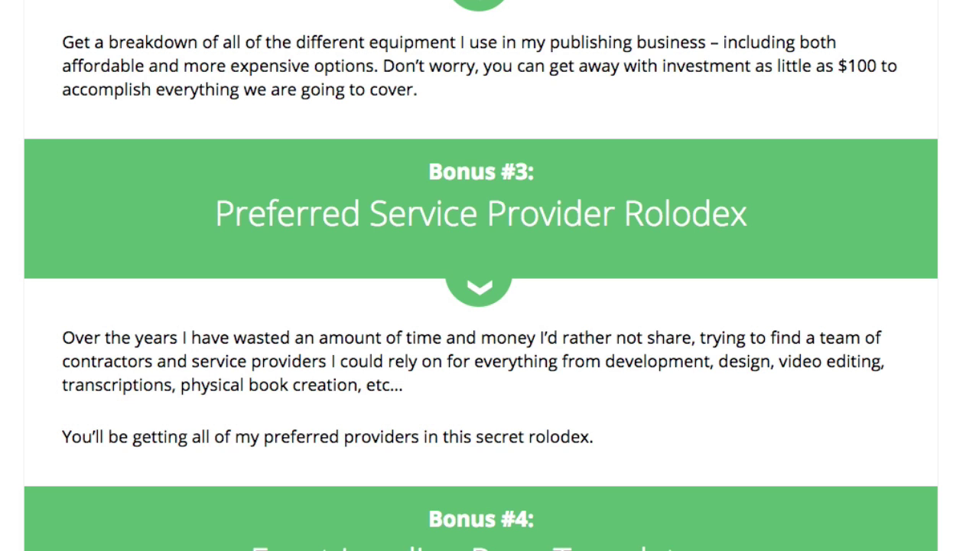
Step: Scroll through Bonuses #4 to #8, then back up to Bonus #7, Physical Product Supplier List
scroll(480, 275, "down", 5)
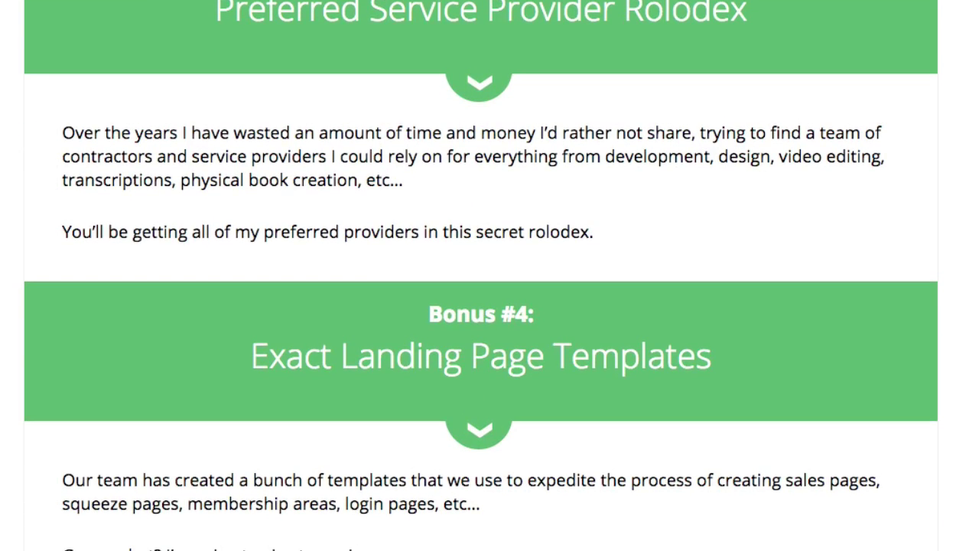
scroll(480, 275, "down", 9)
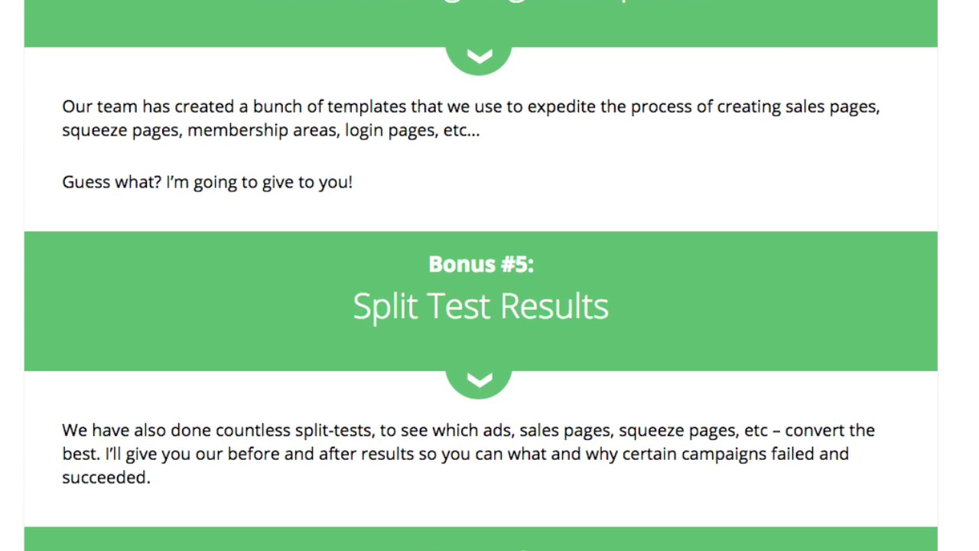
scroll(480, 275, "down", 5)
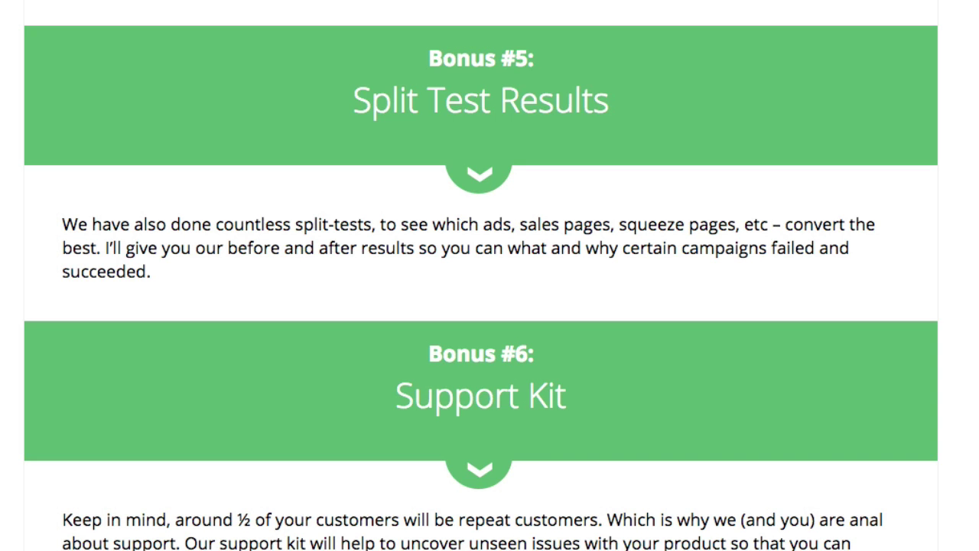
scroll(446, 545, "down", 5)
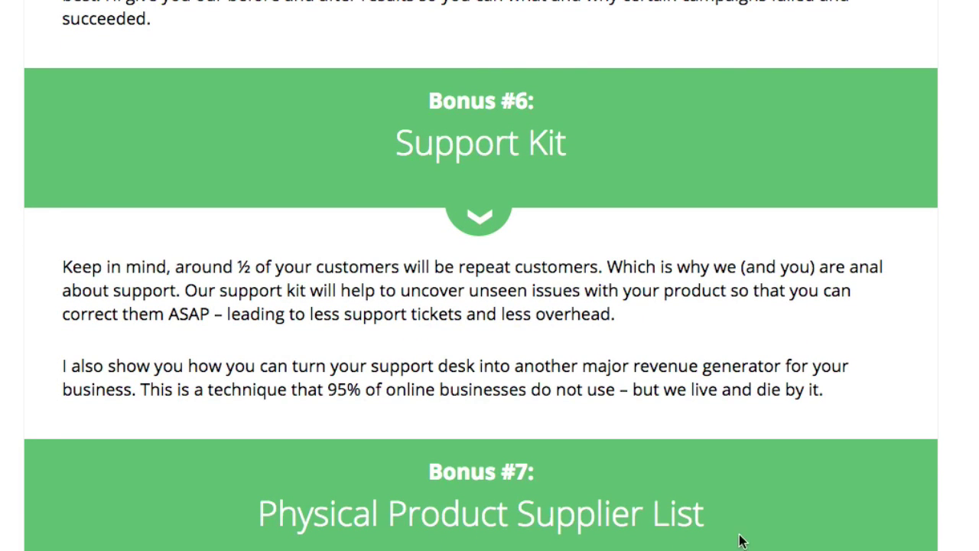
scroll(480, 271, "down", 8)
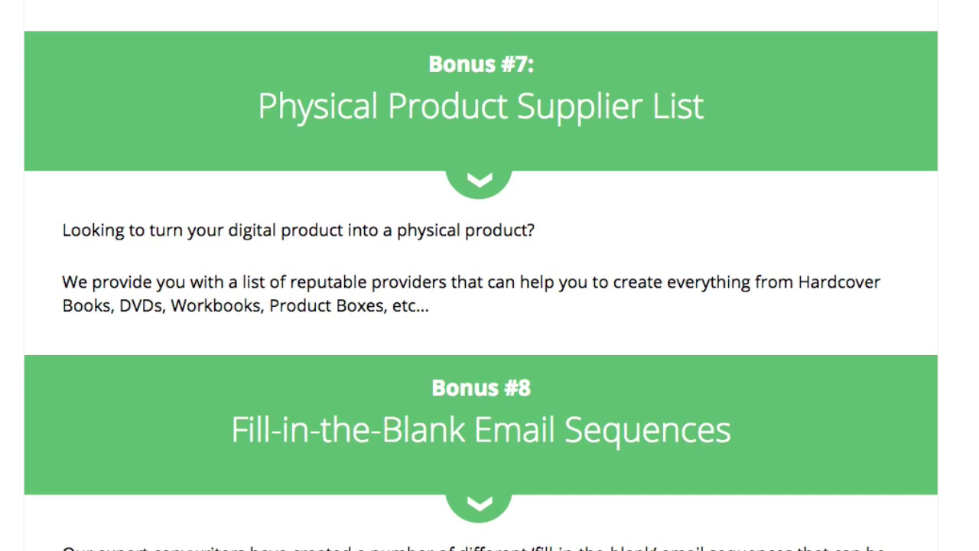
scroll(480, 283, "down", 2)
scroll(481, 275, "up", 5)
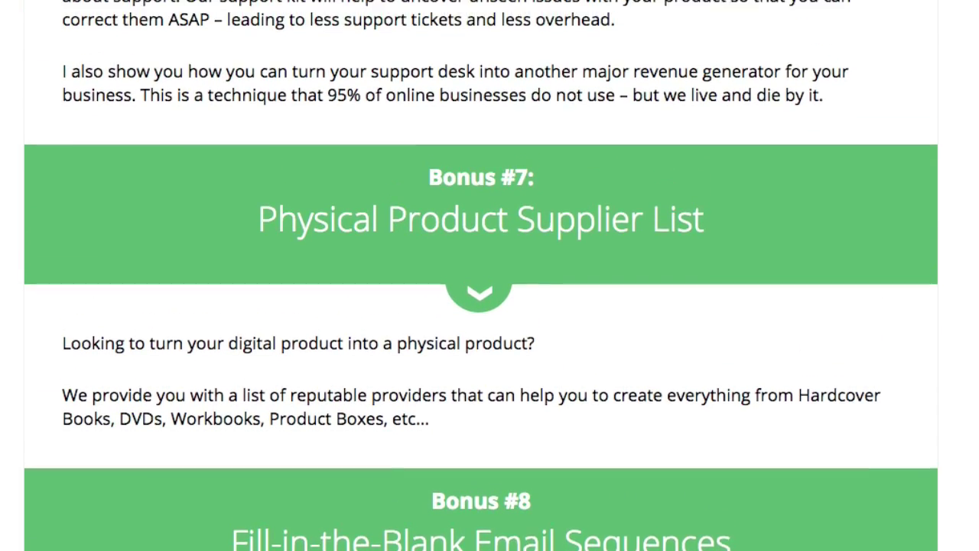